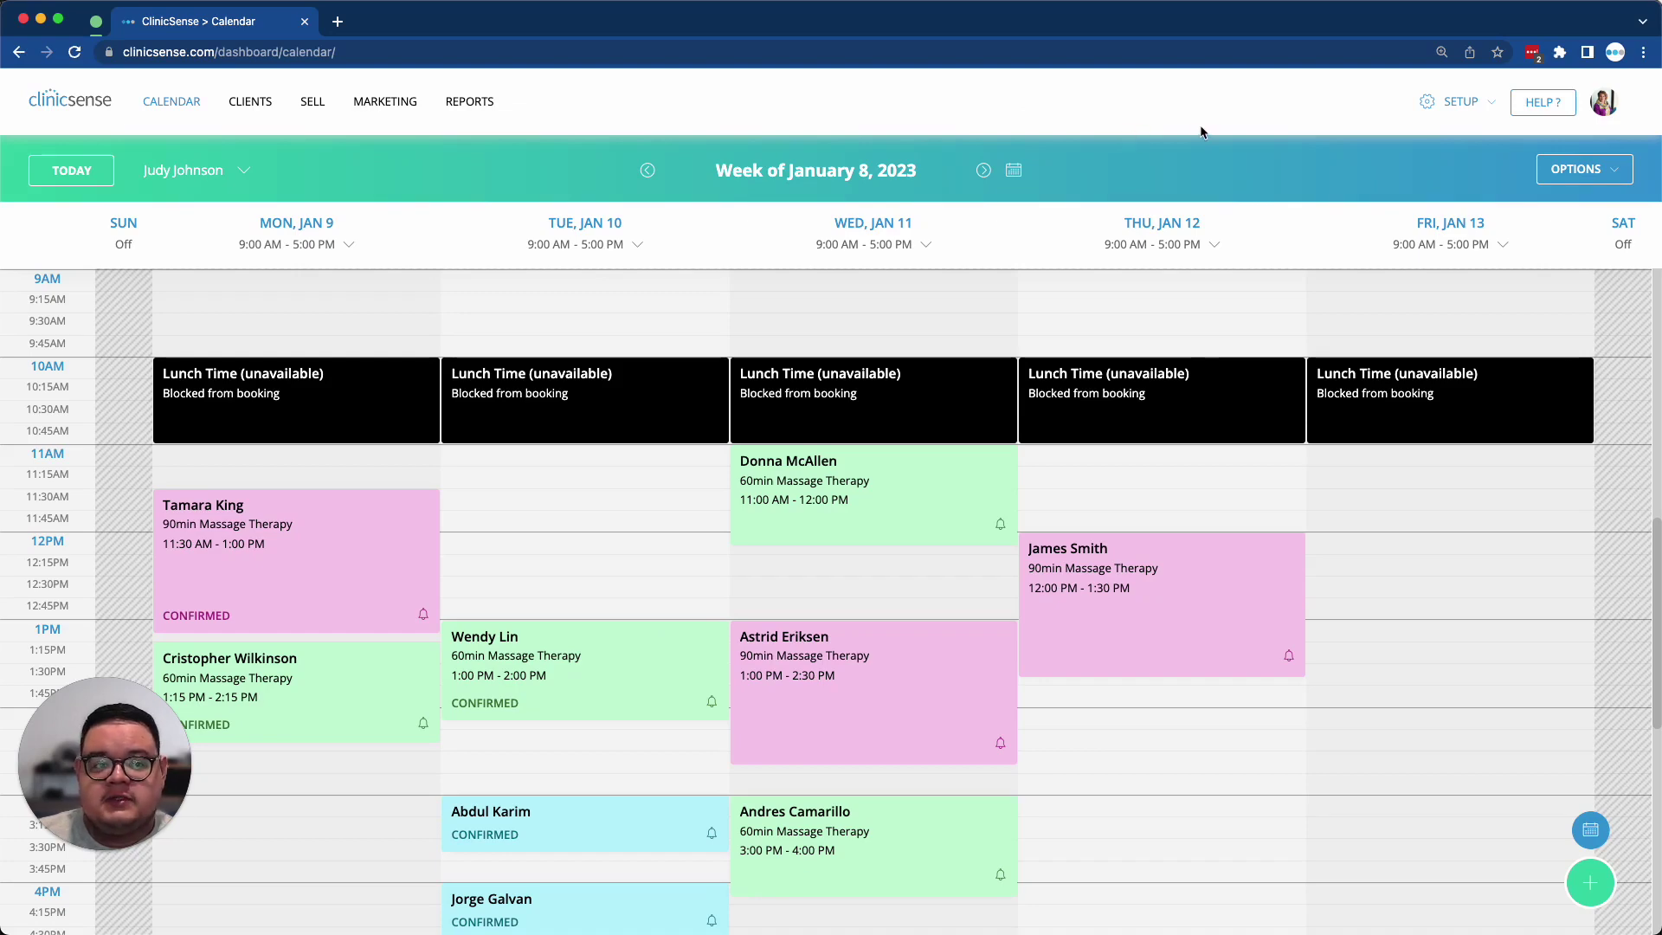
Open the SETUP menu from the top navigation bar on the weekly calendar
click(1466, 113)
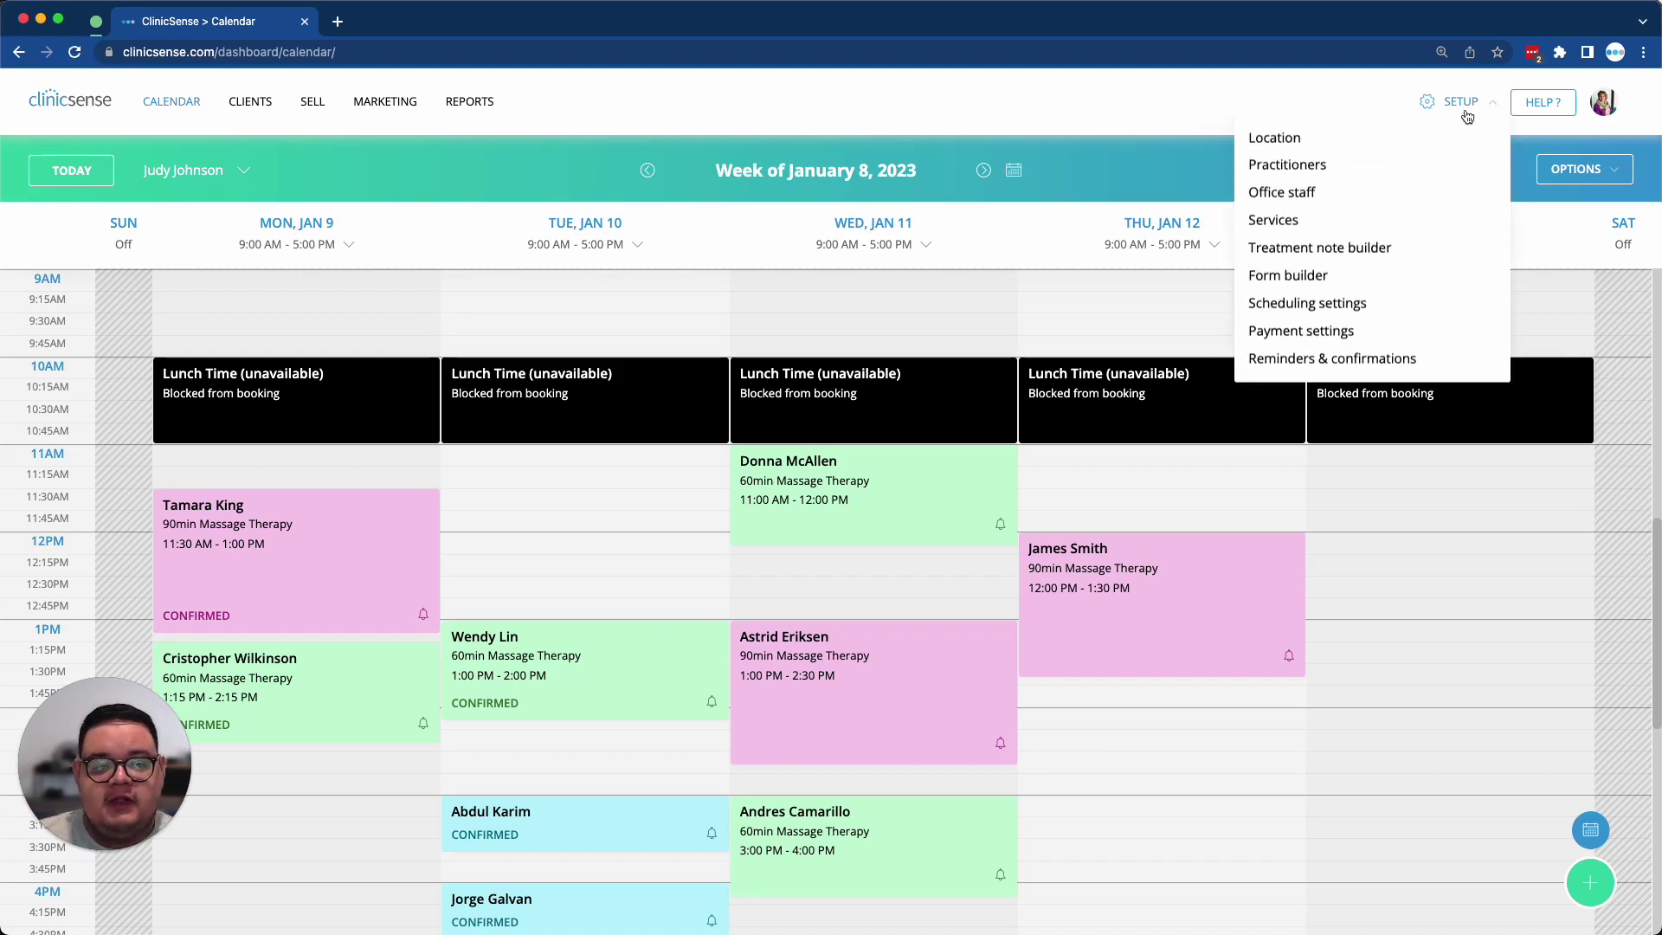
Open the Treatment note builder and bring up General Note's options menu
click(1383, 250)
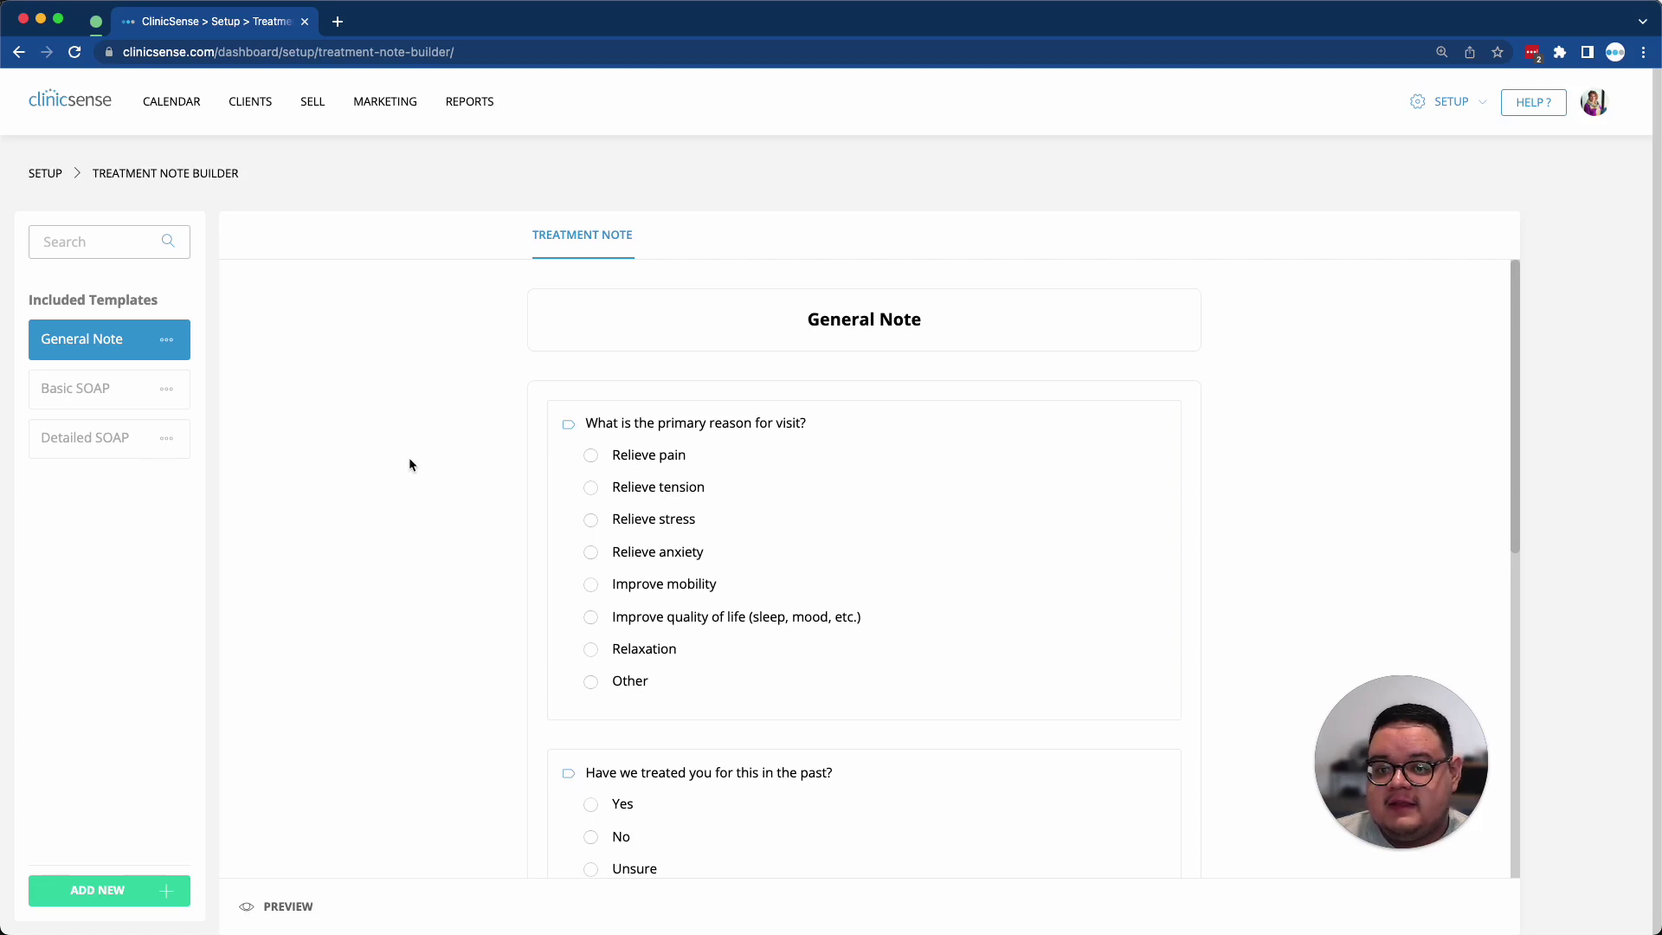
click(177, 347)
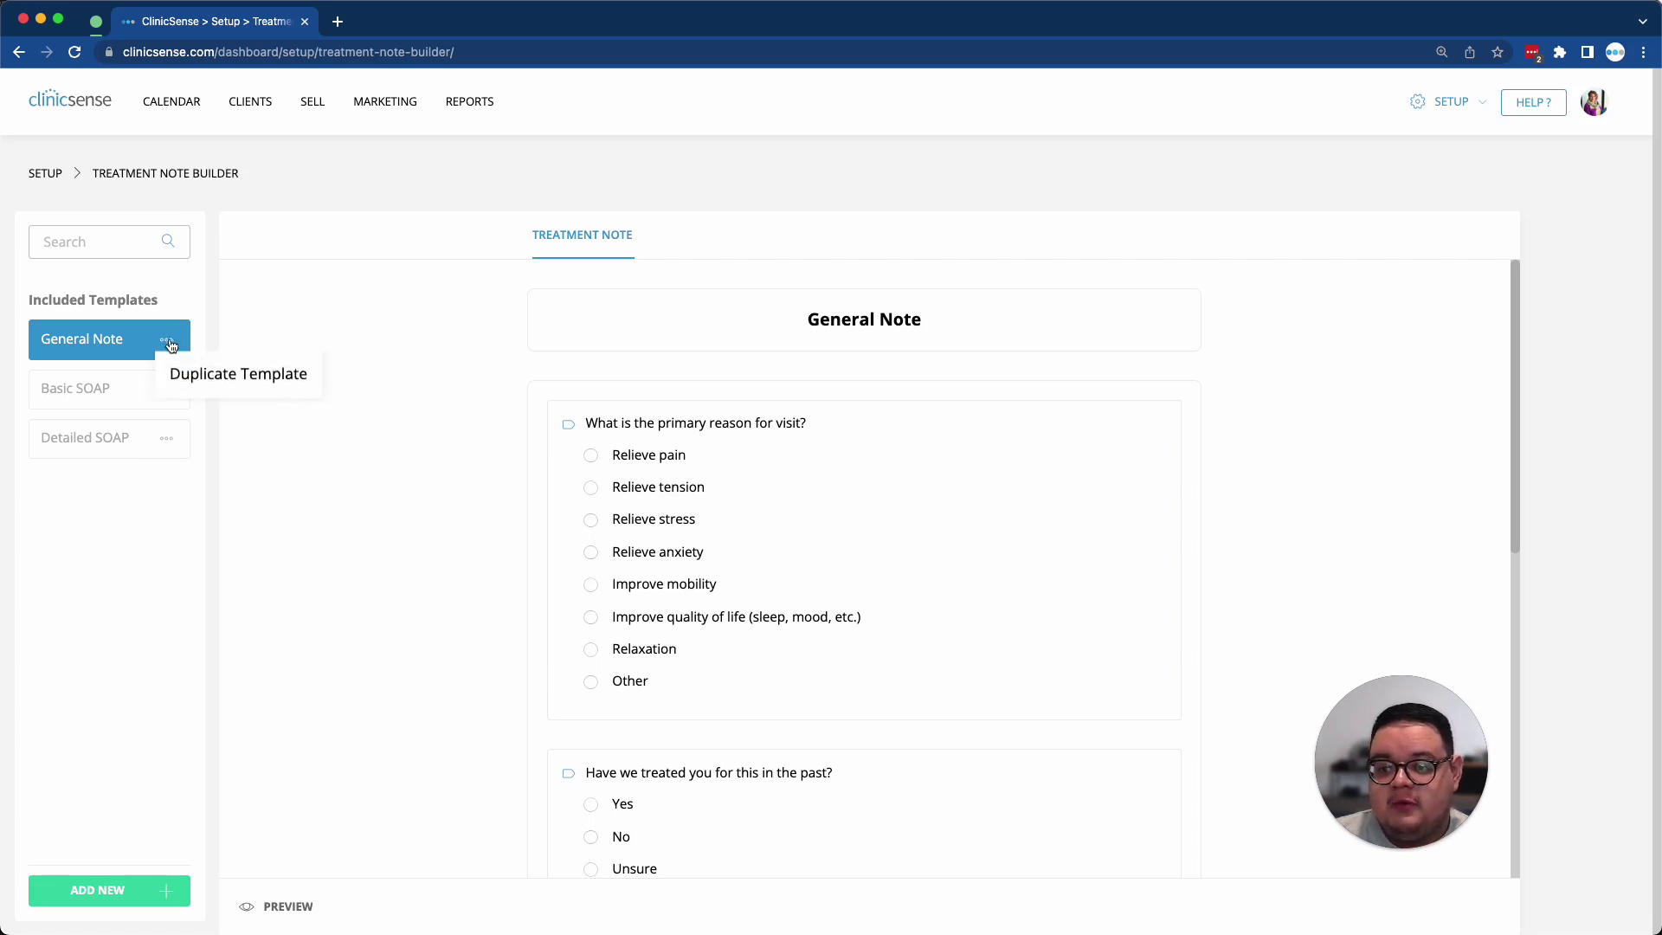
Duplicate General Note, retitle the copy 'General Note 2', and save the template
click(182, 375)
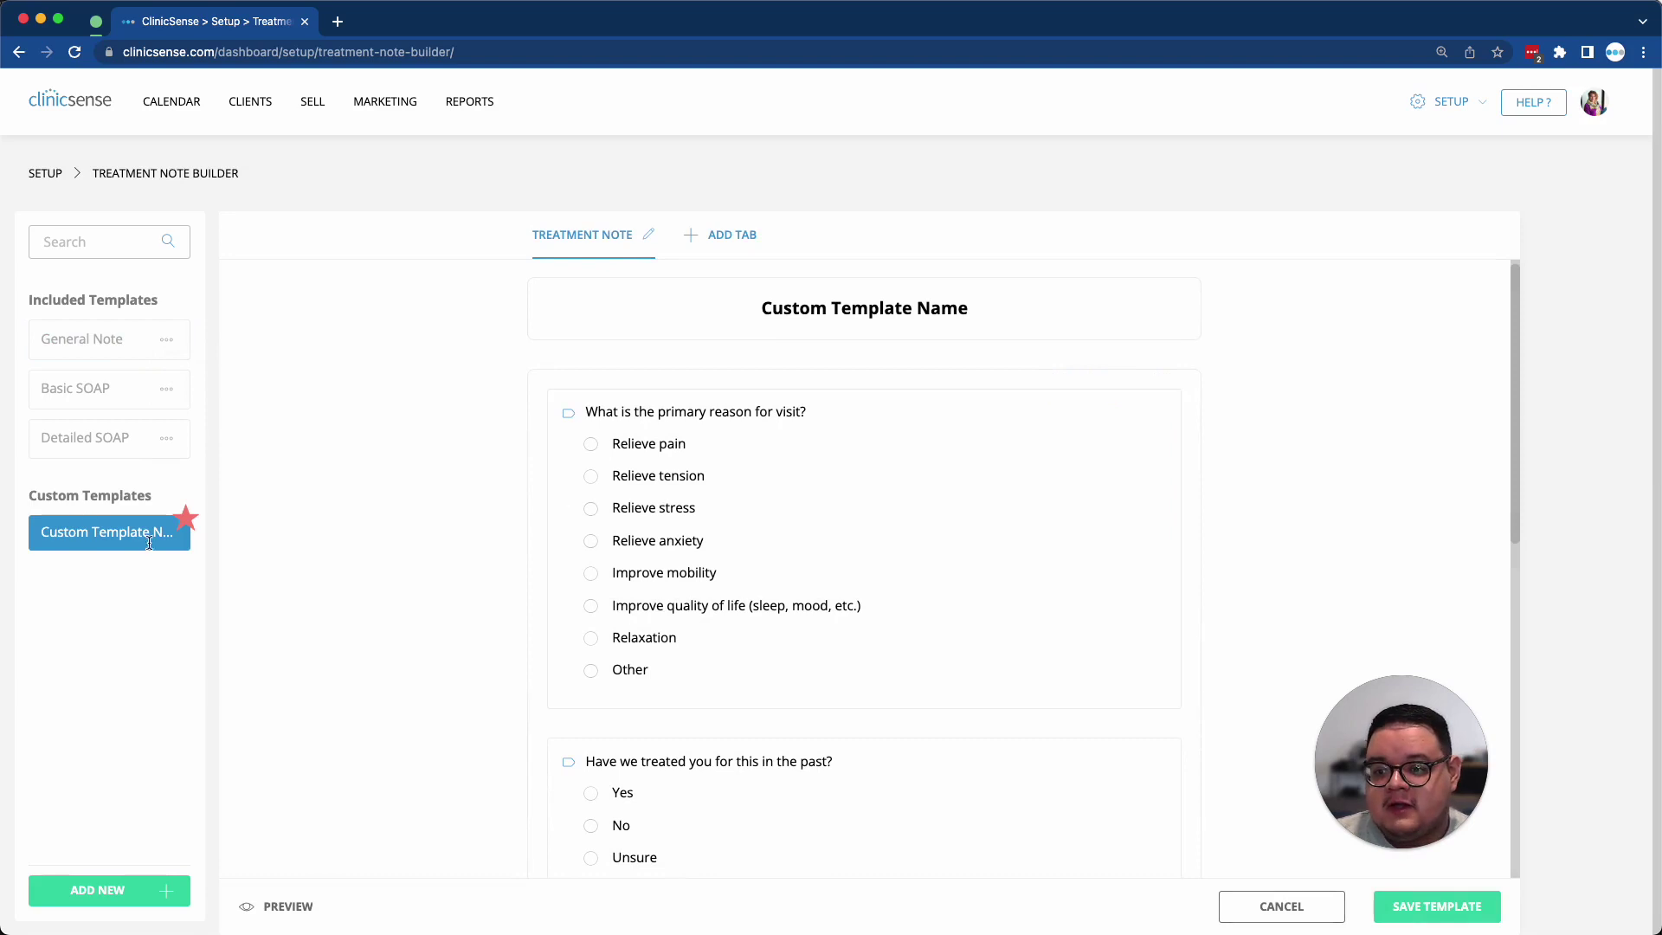
scroll(620, 543, down, 1)
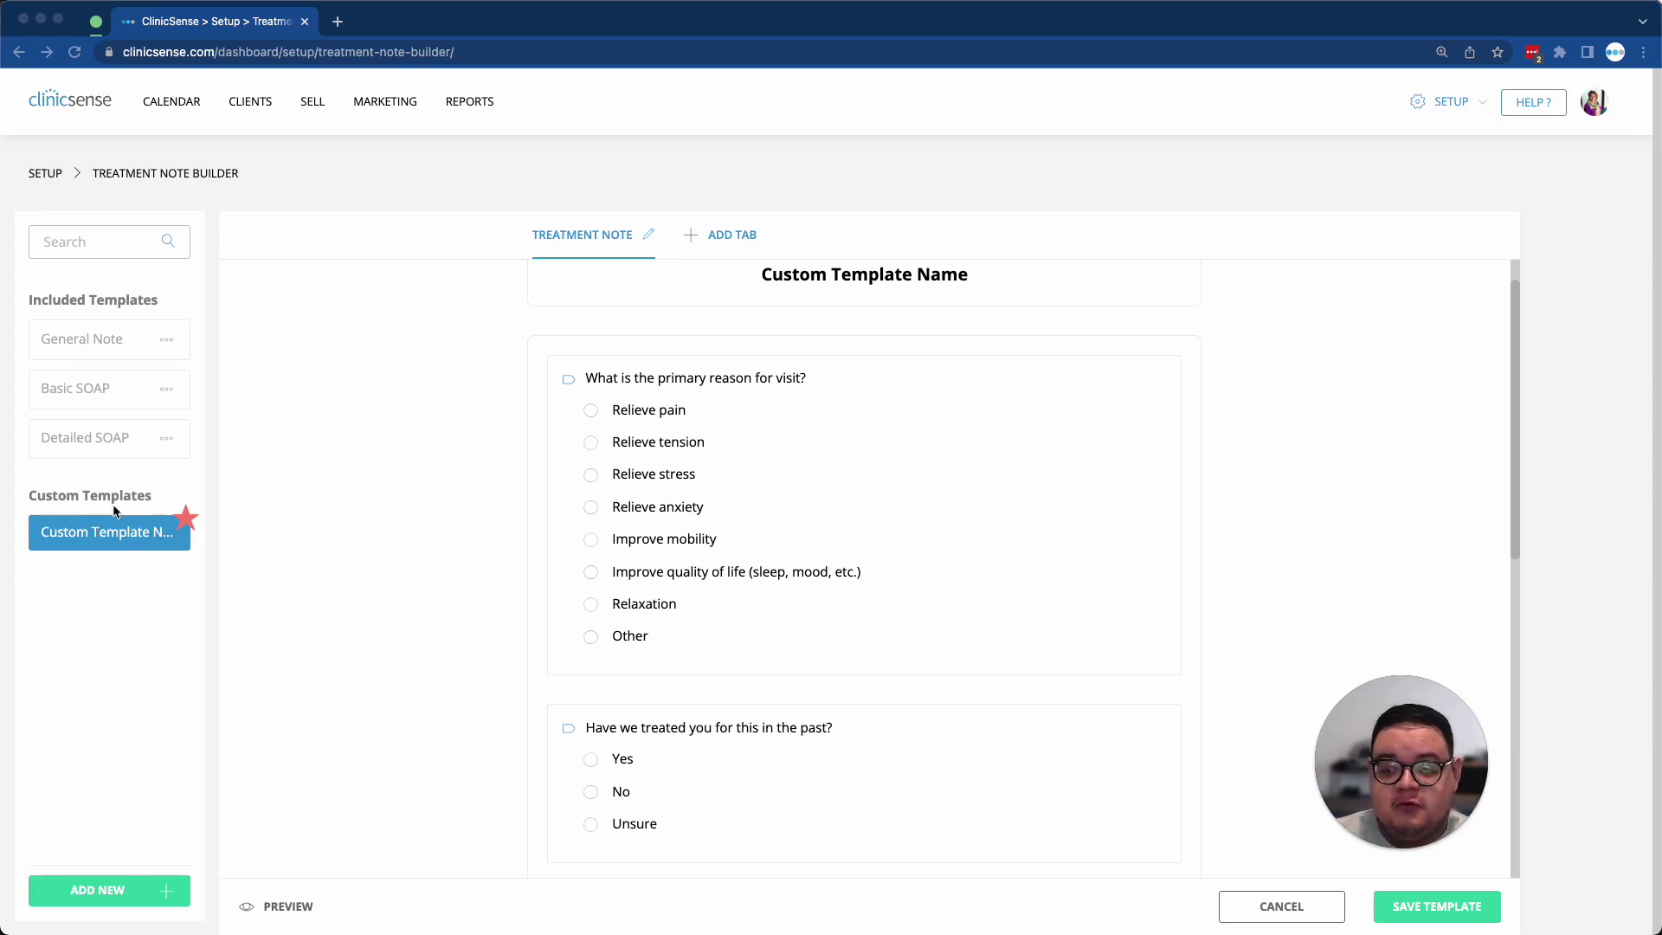
scroll(808, 361, up, 1)
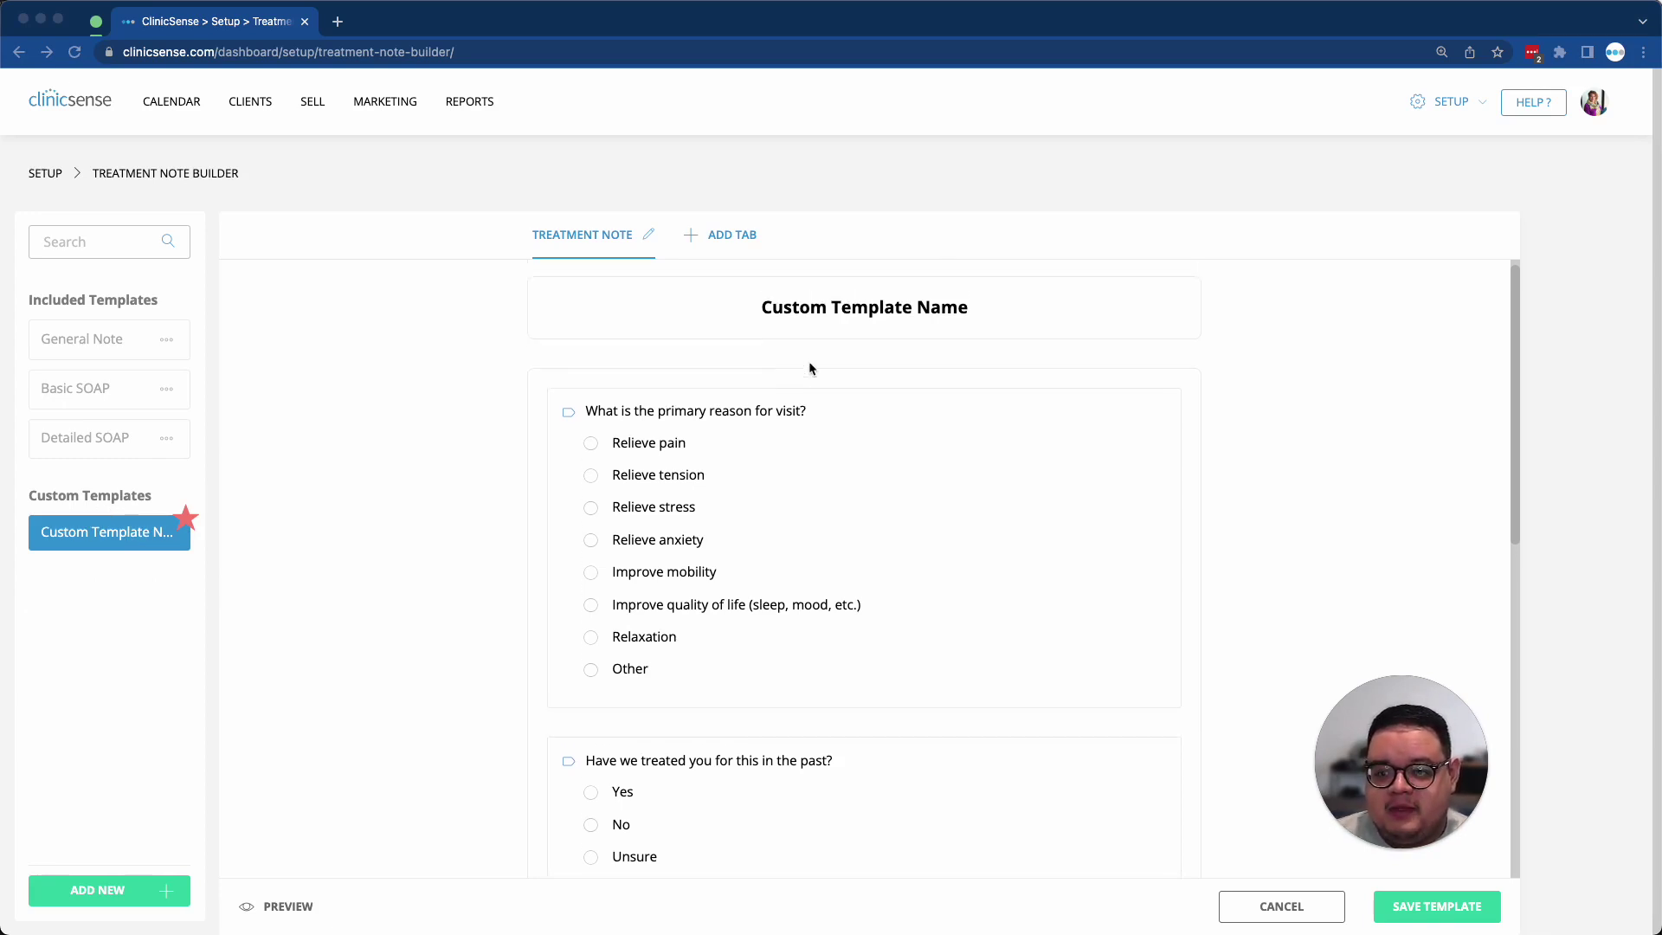
triple_click(882, 305)
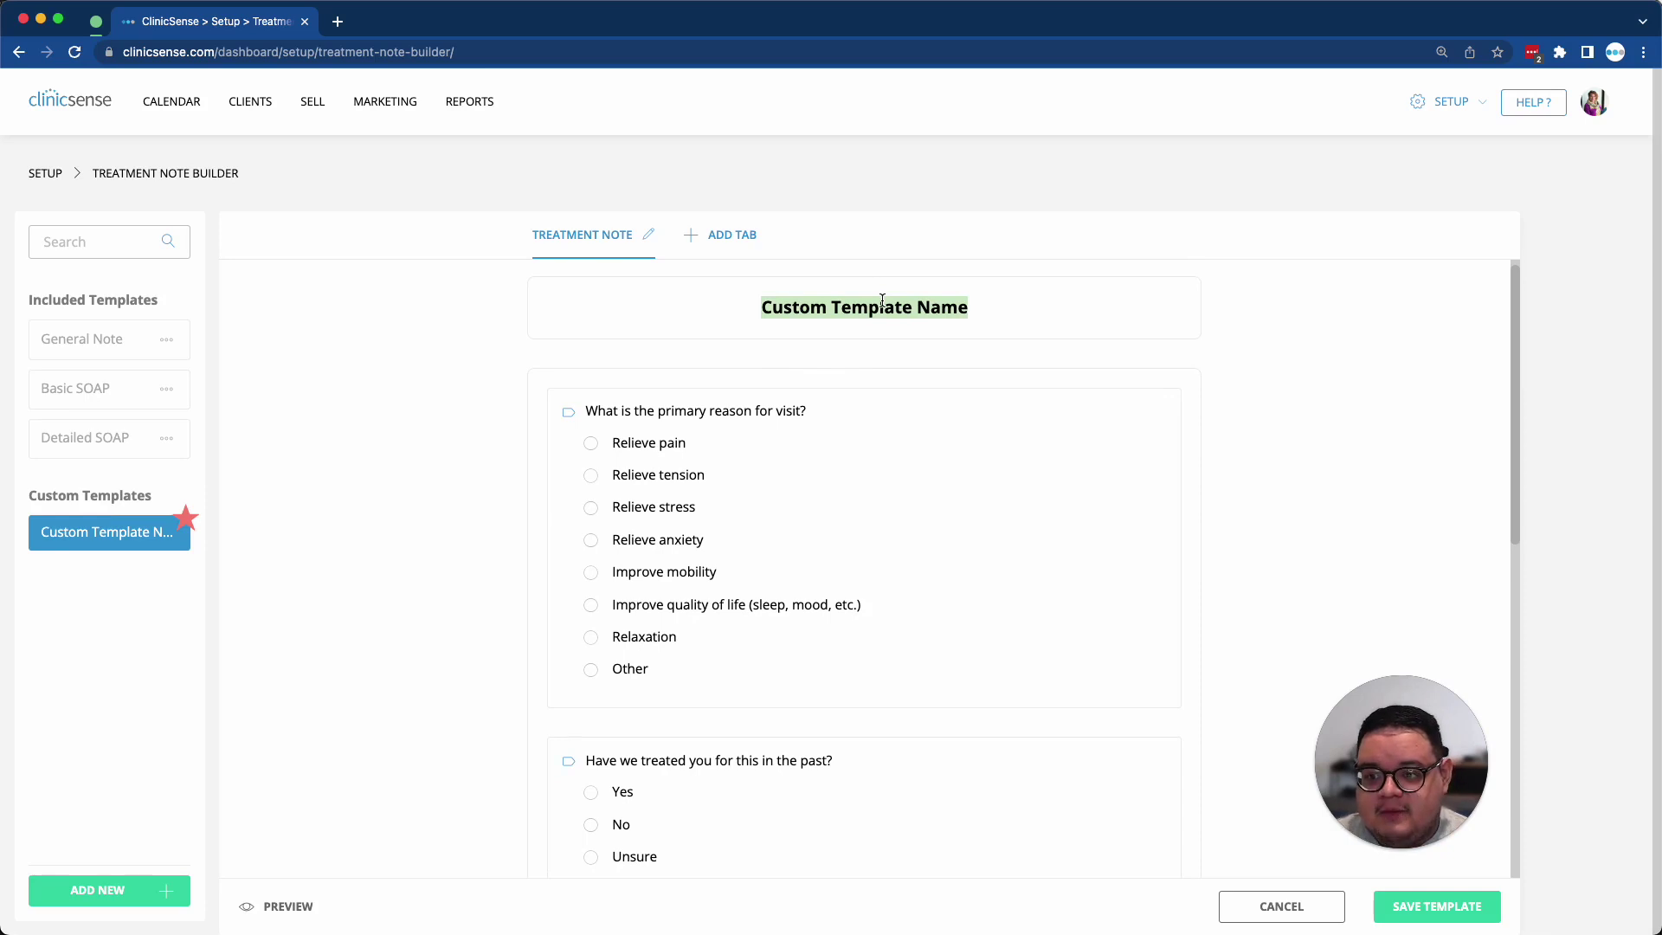
text(Ge)
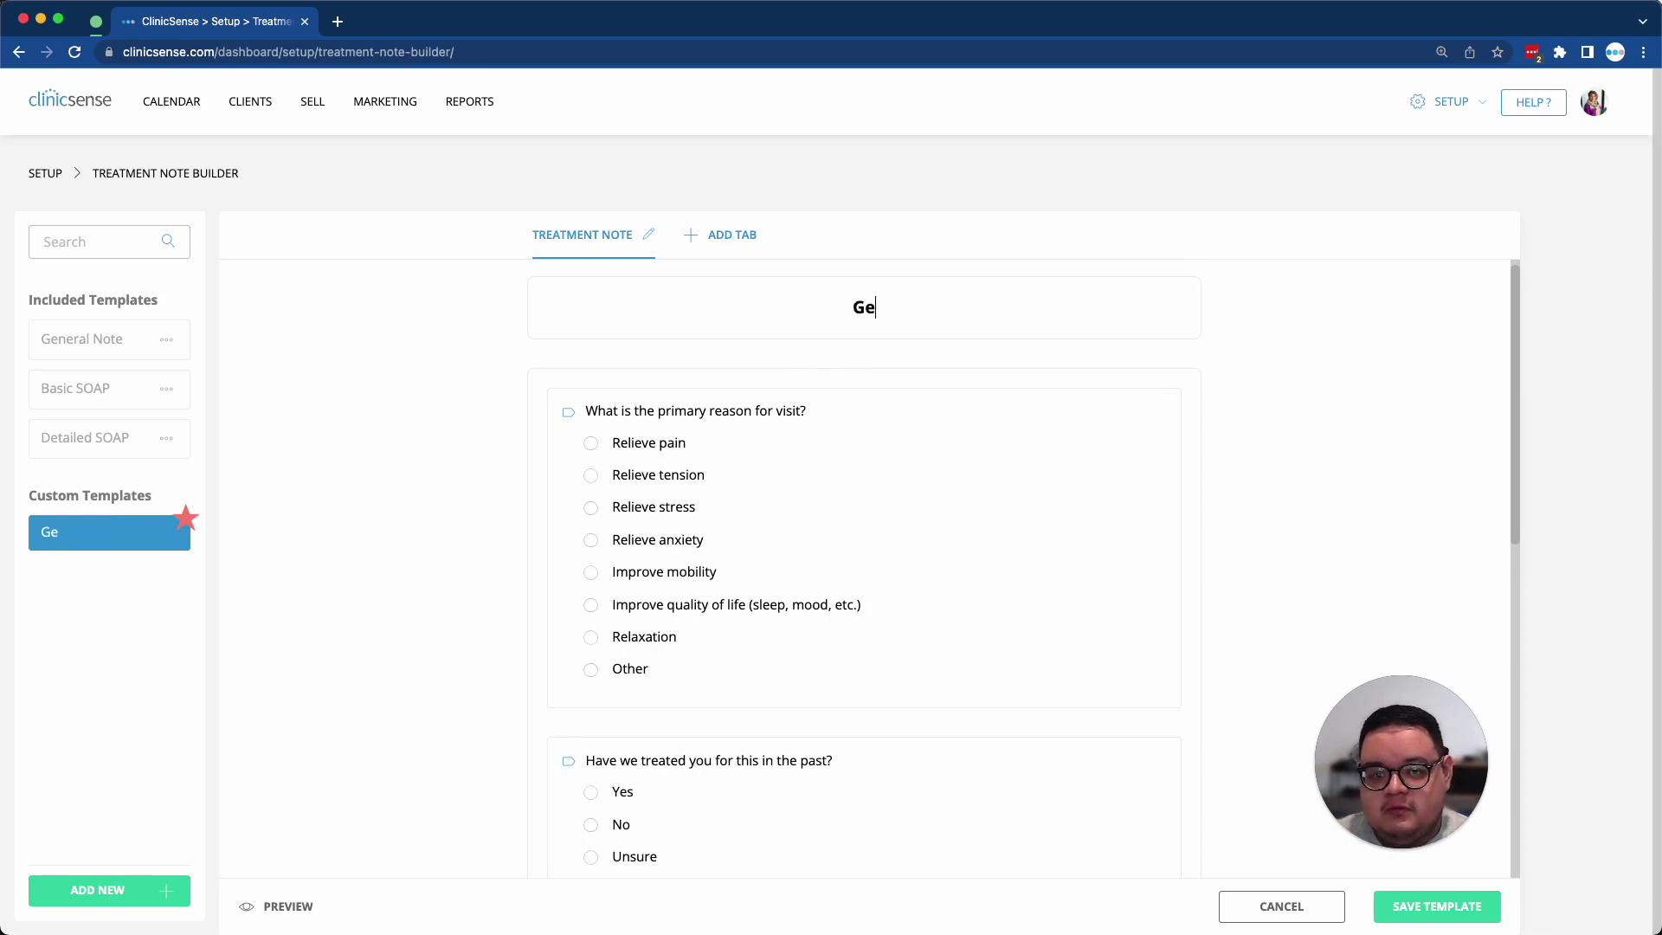
text(neral Note 2)
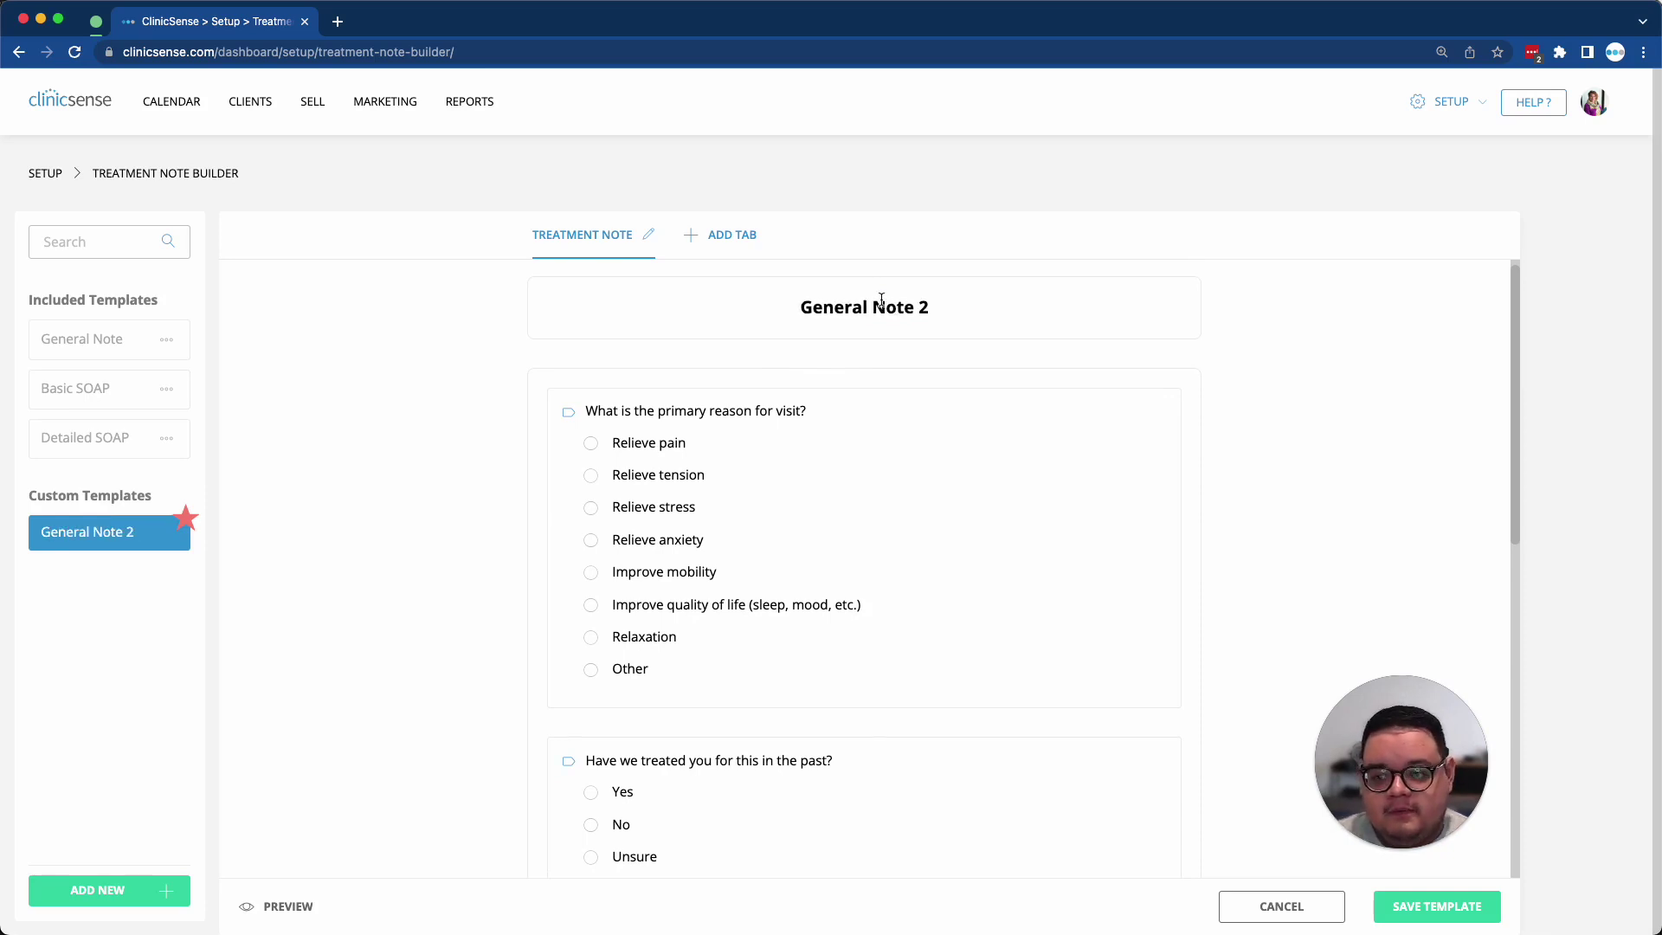
click(1389, 905)
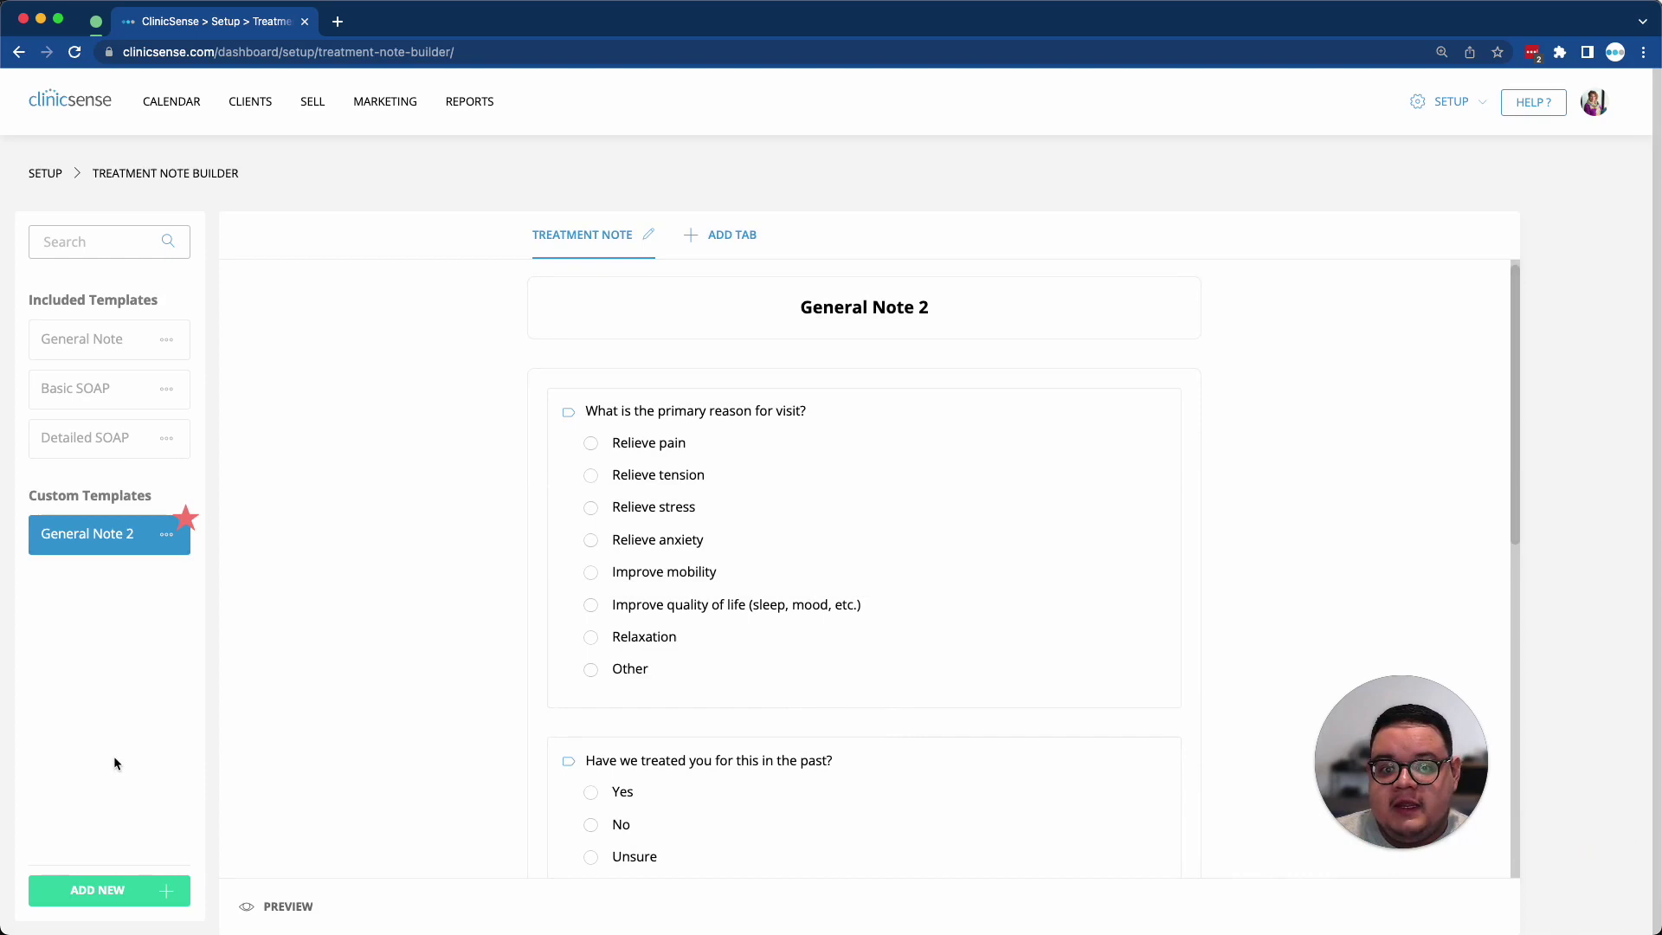
Add a blank custom template and retitle it from 'Custom Template Name' to 'New Template'
click(110, 896)
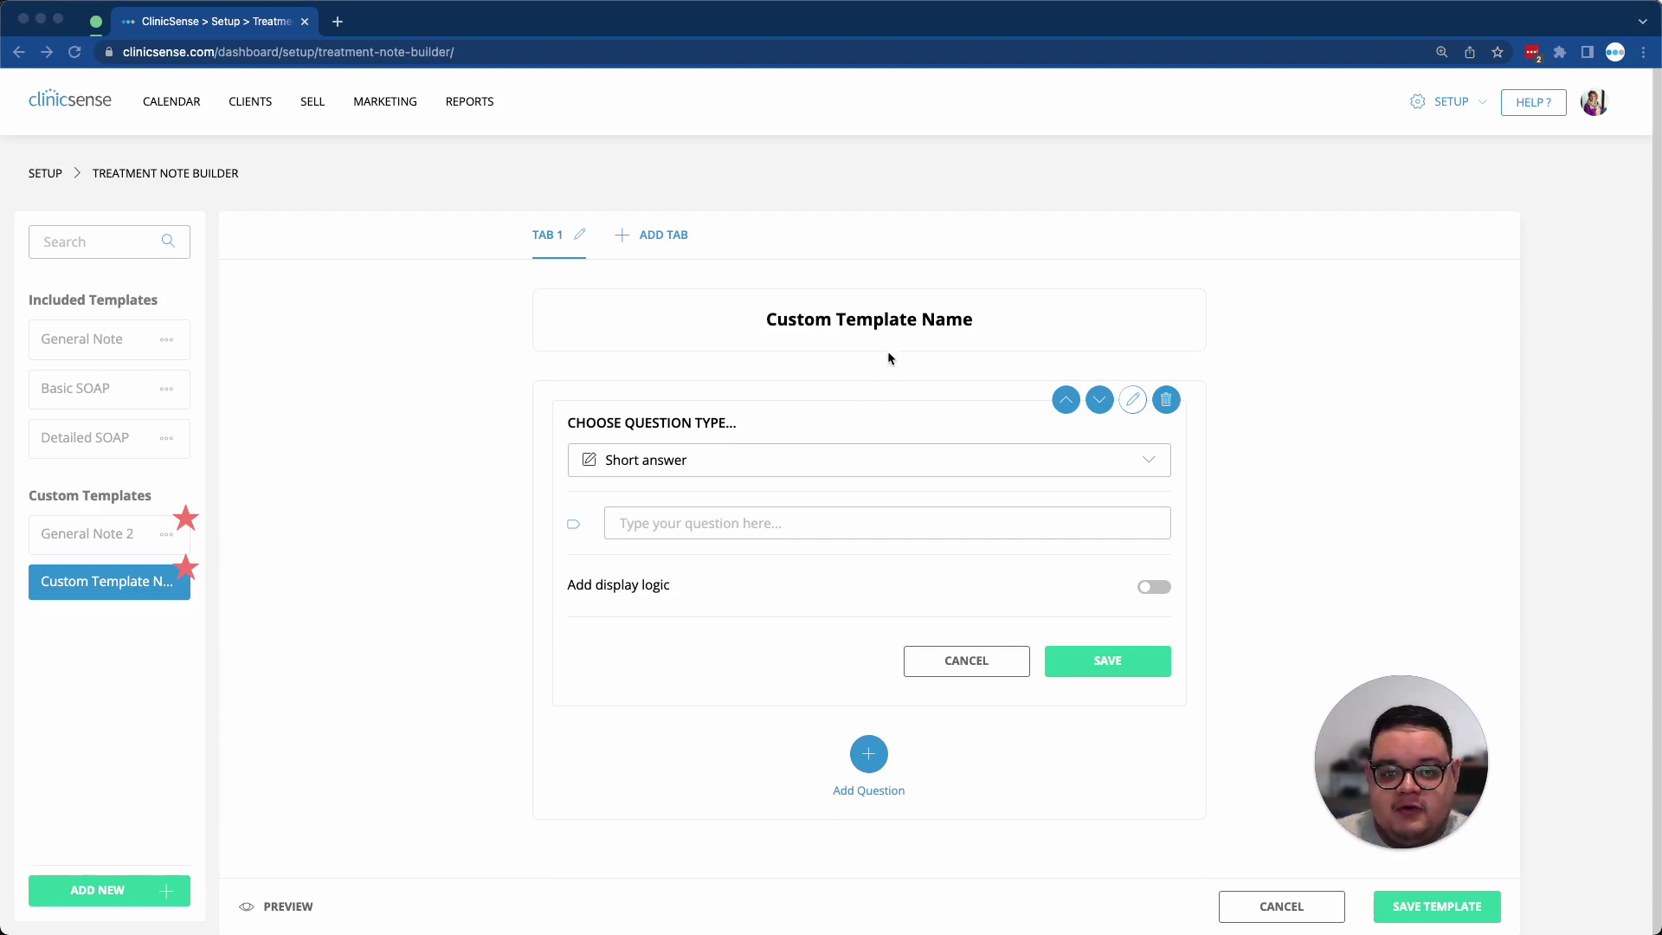
triple_click(890, 322)
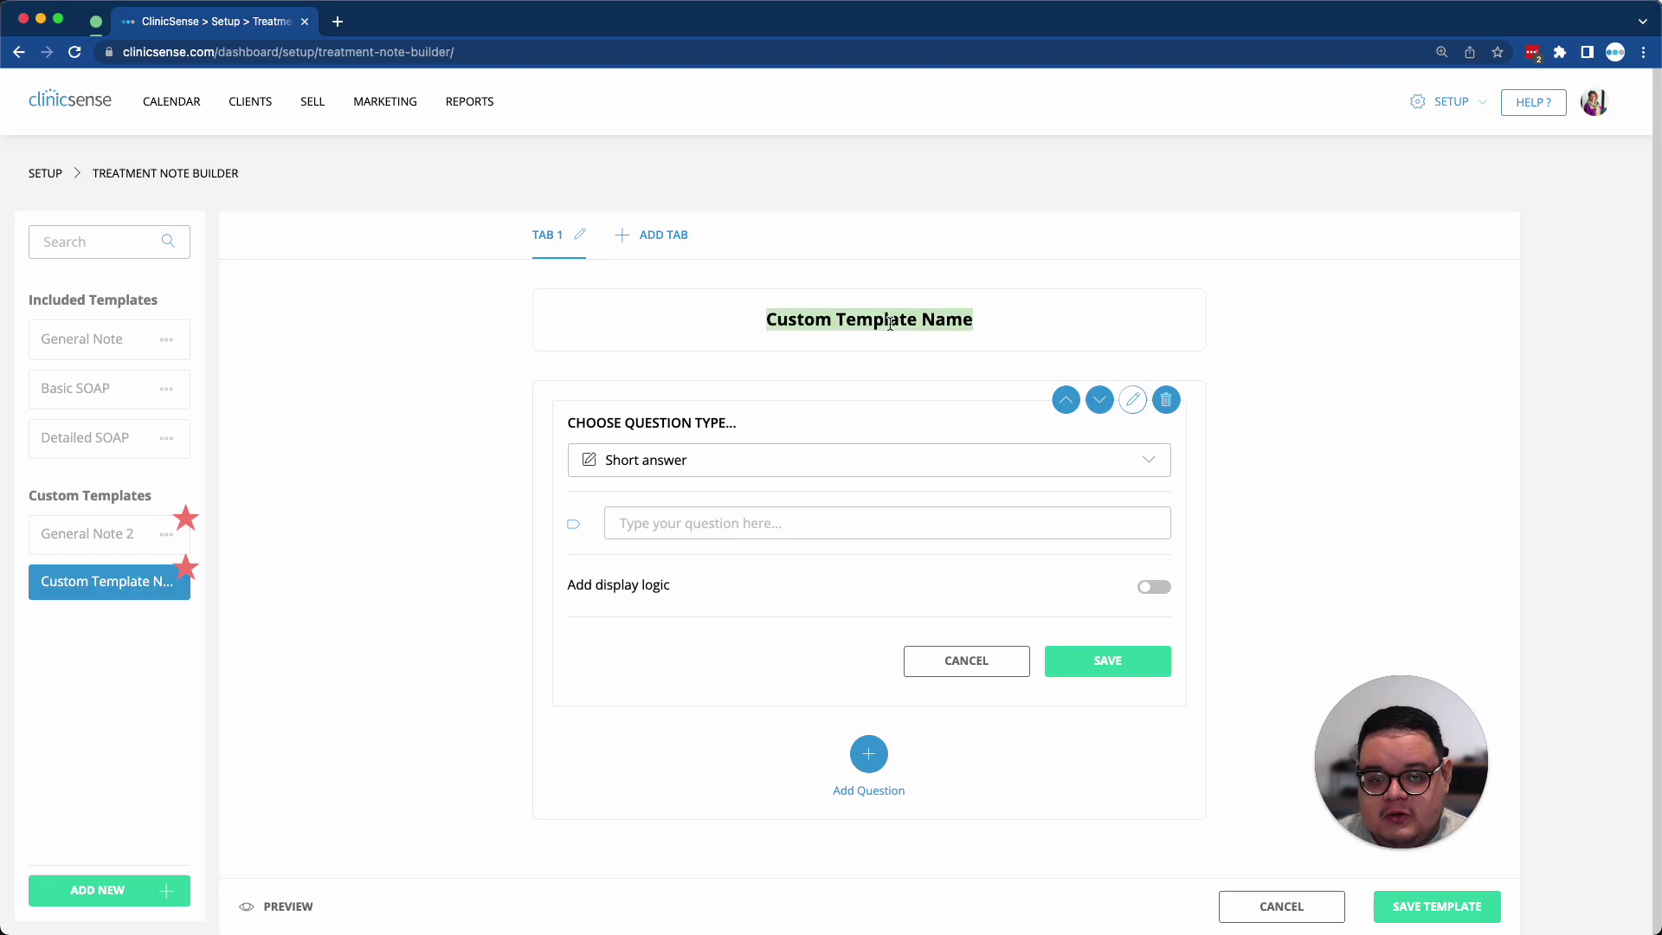
text(New Template)
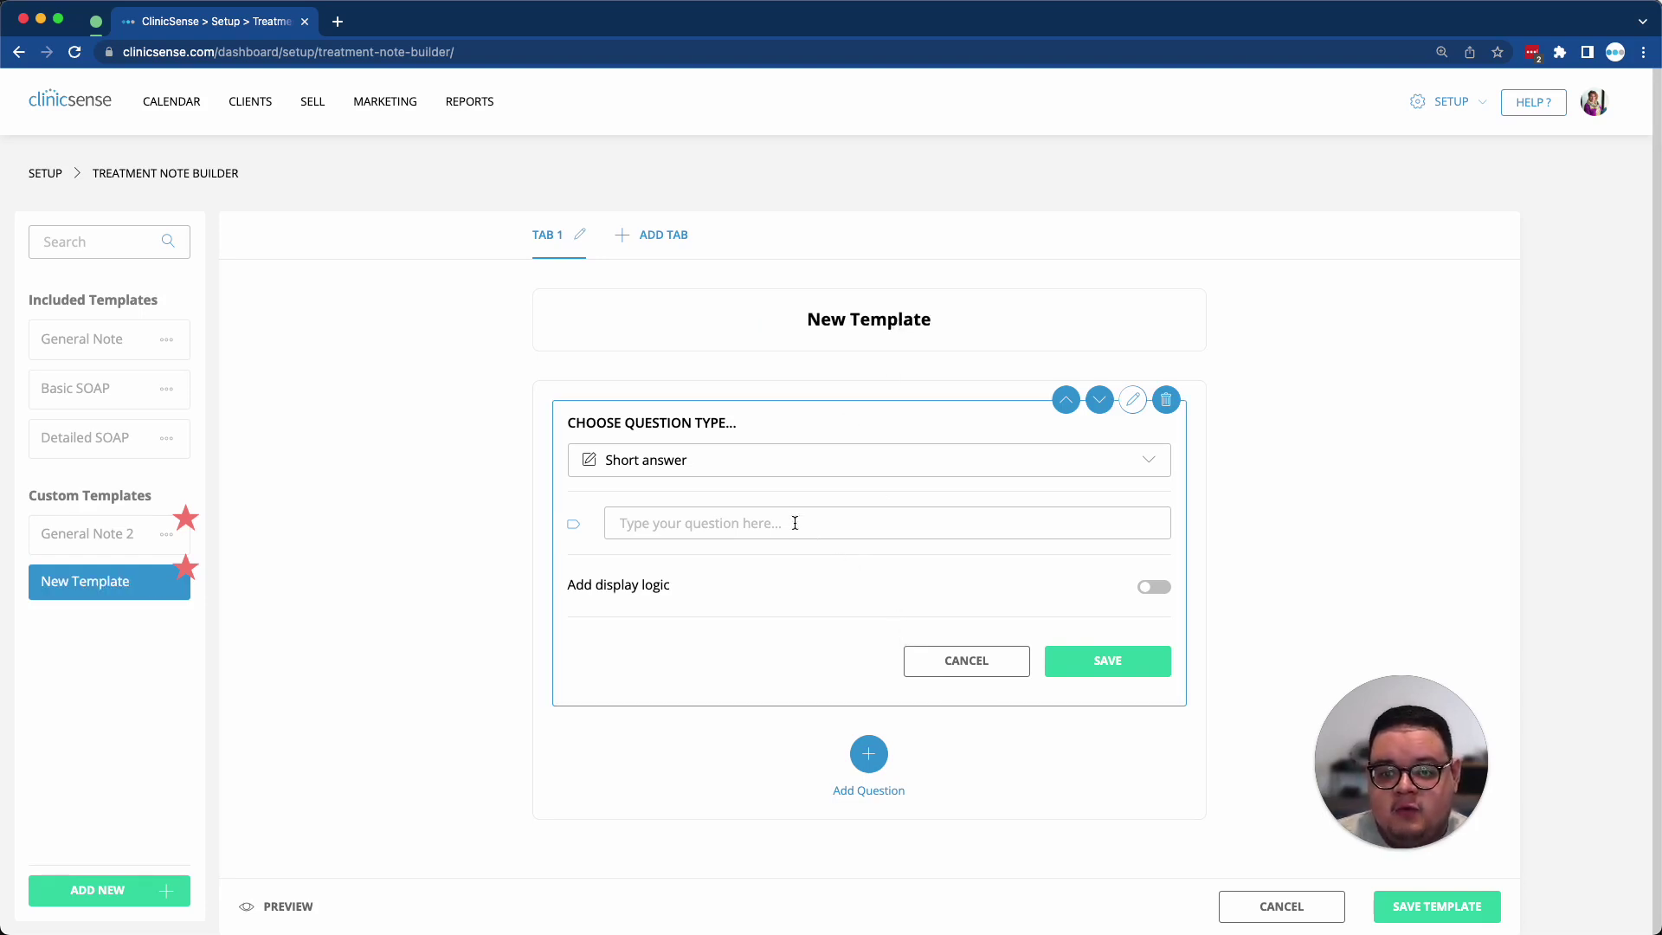
Make 'How is the patient feeling?' multiple choice with options Stressed, Relaxed and In pain
click(707, 467)
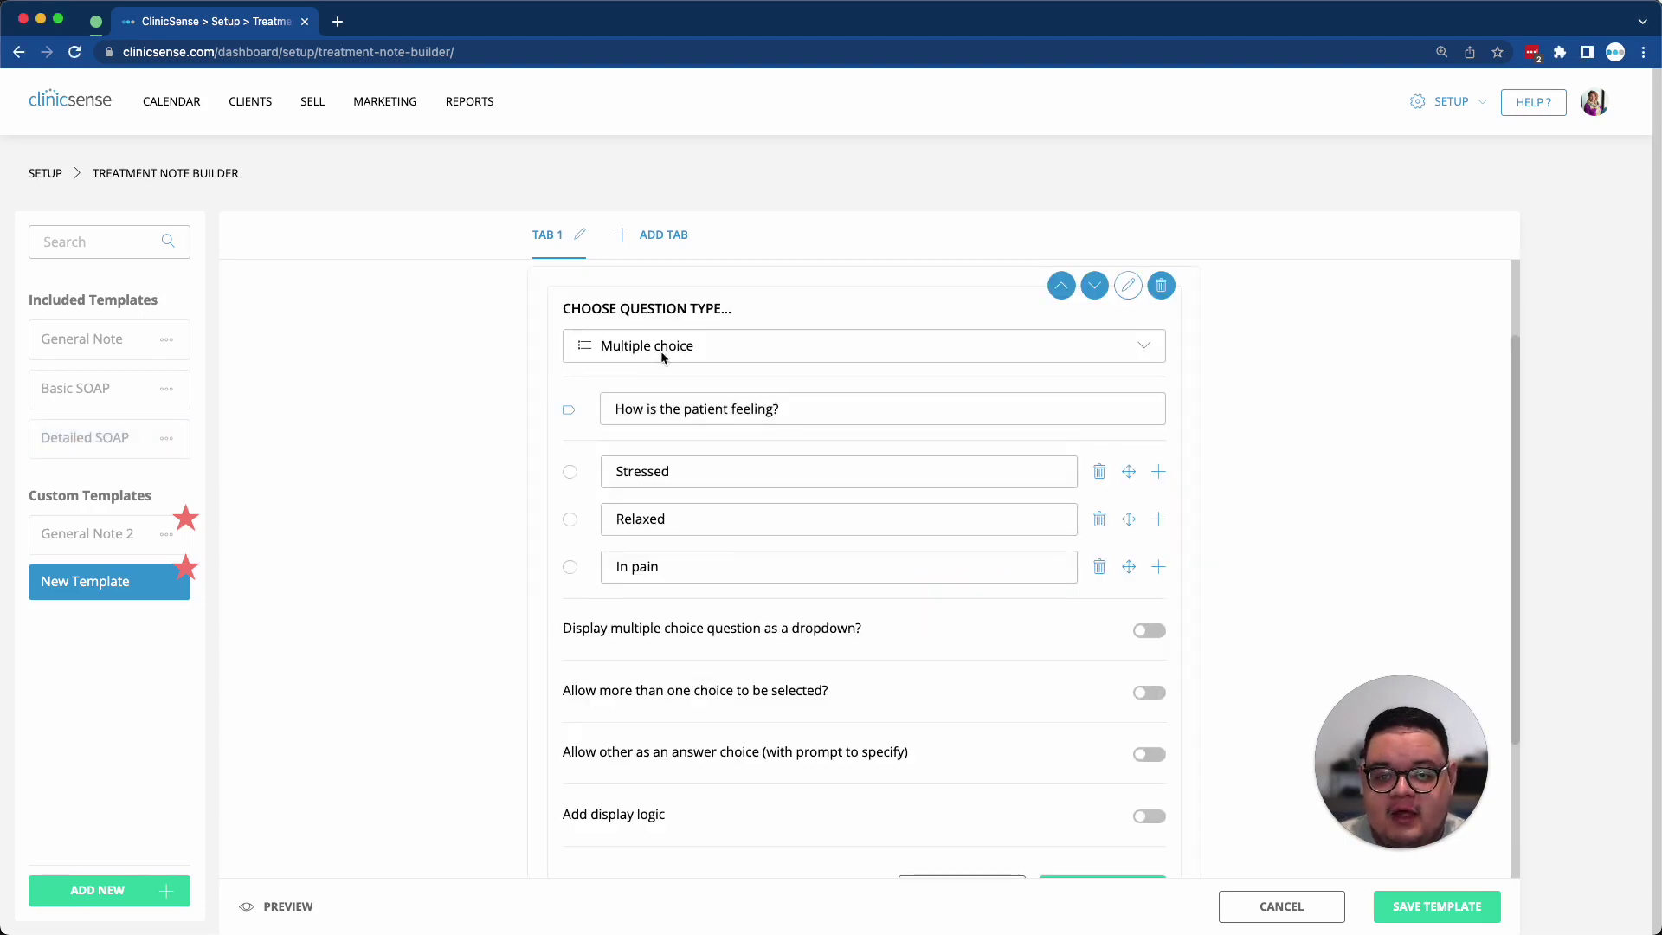
click(661, 350)
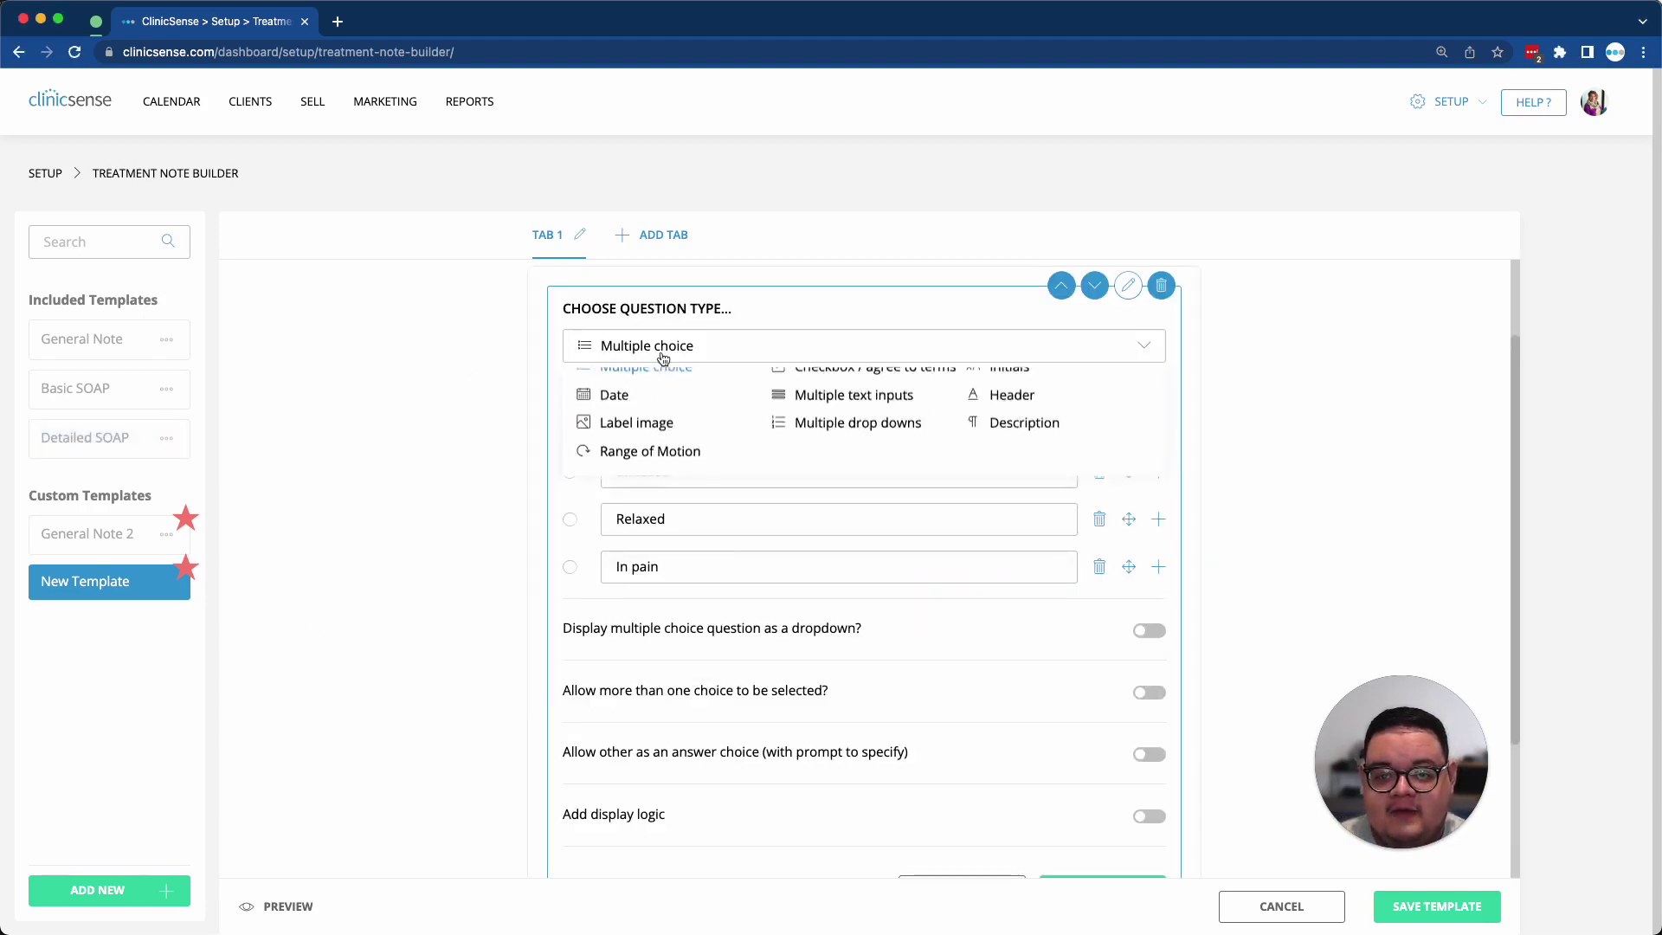
click(536, 433)
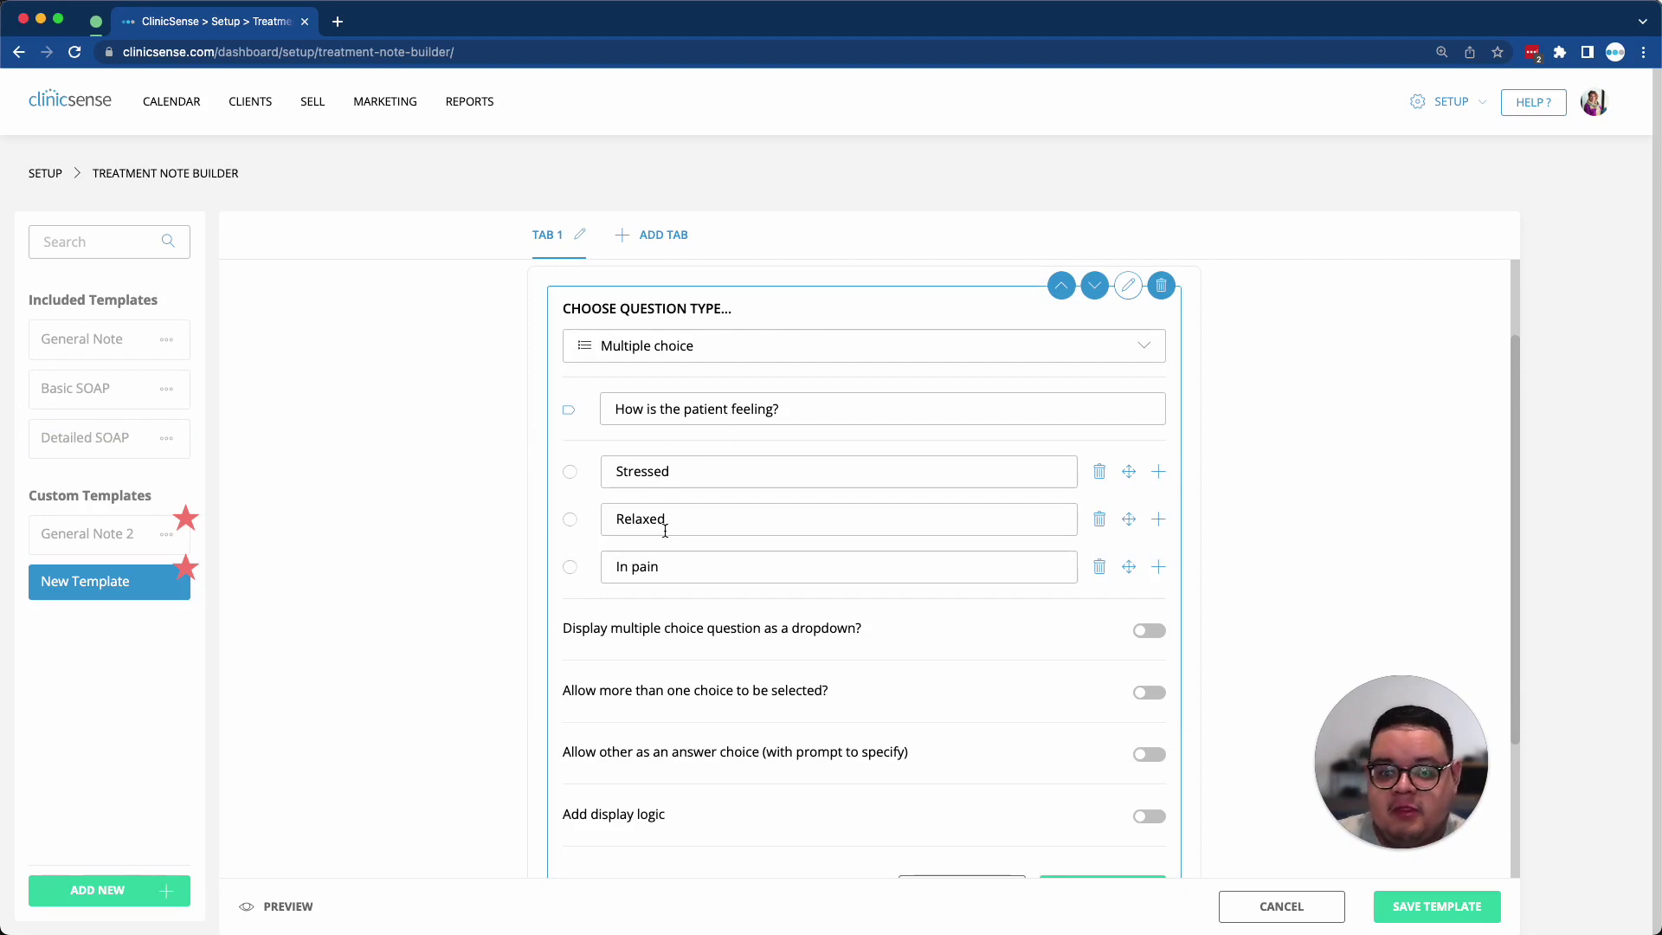
scroll(731, 554, down, 1)
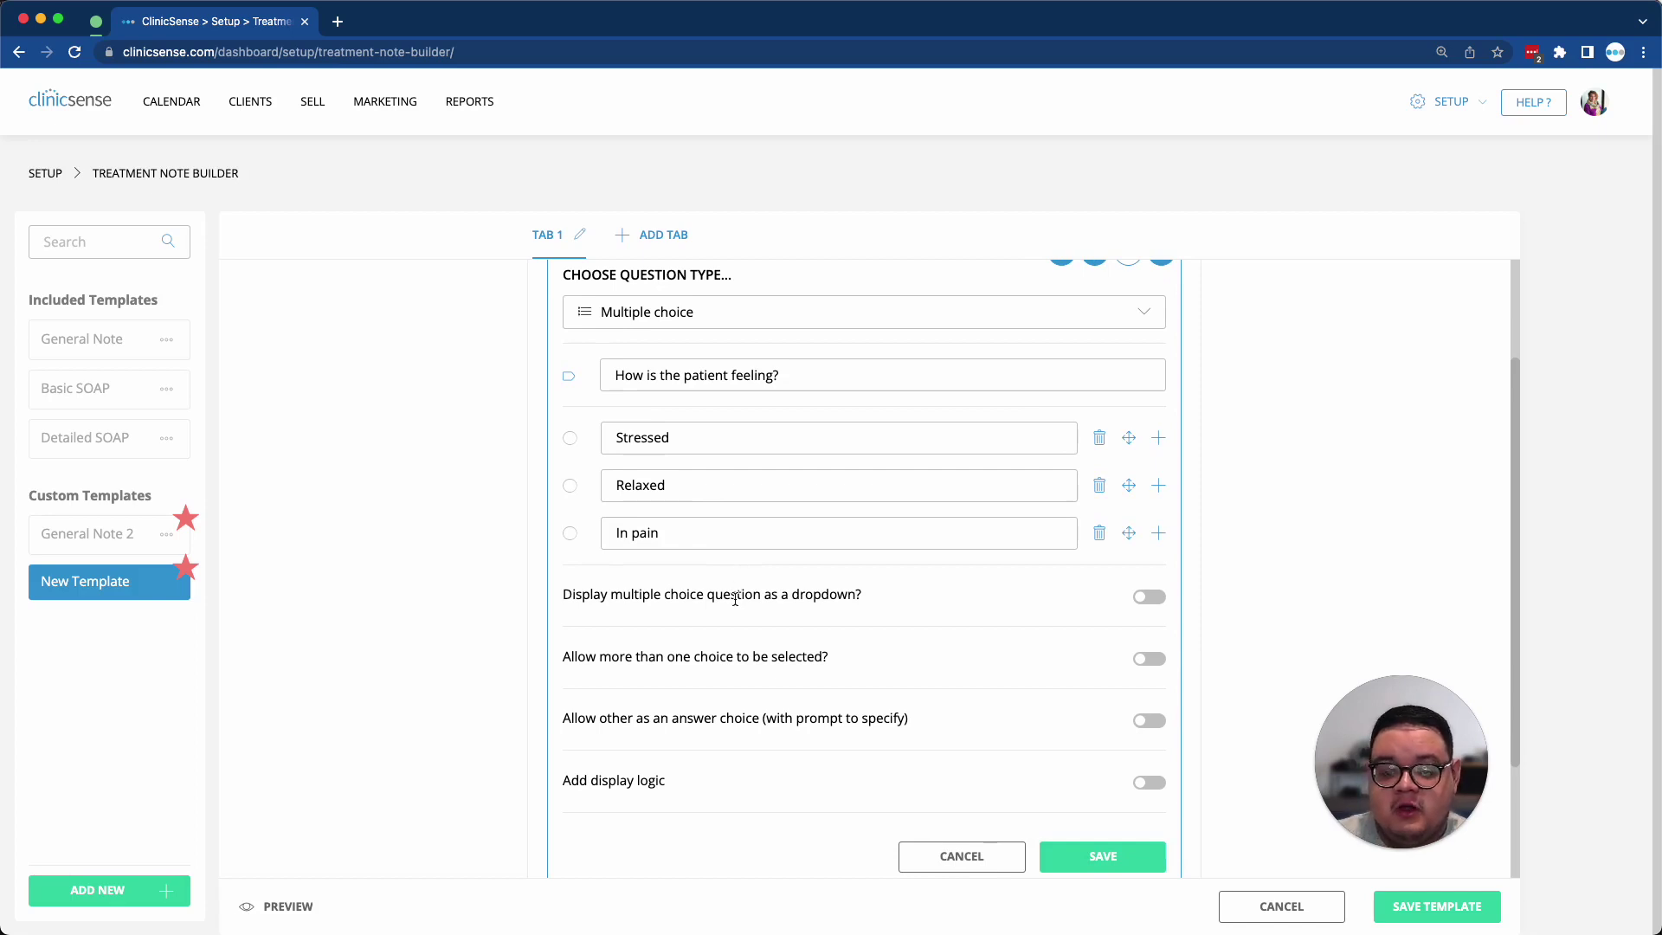
scroll(734, 599, down, 1)
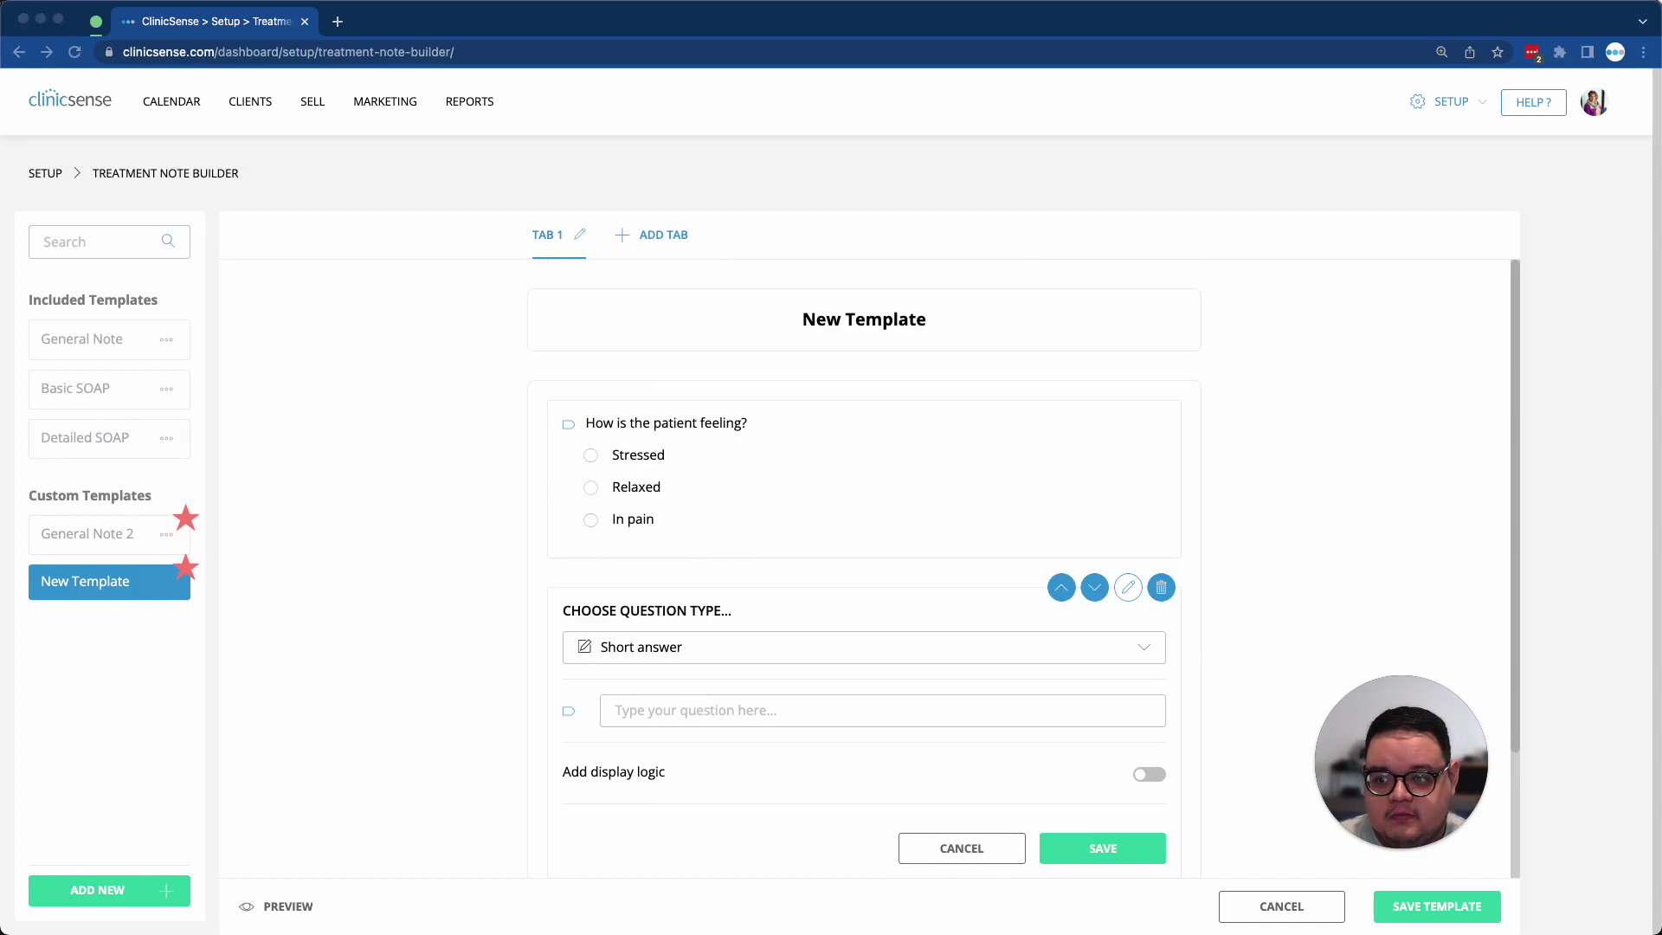
Show 'Where is the pain?' only when 'How is the patient feeling?' is answered In pain
scroll(463, 615, down, 1)
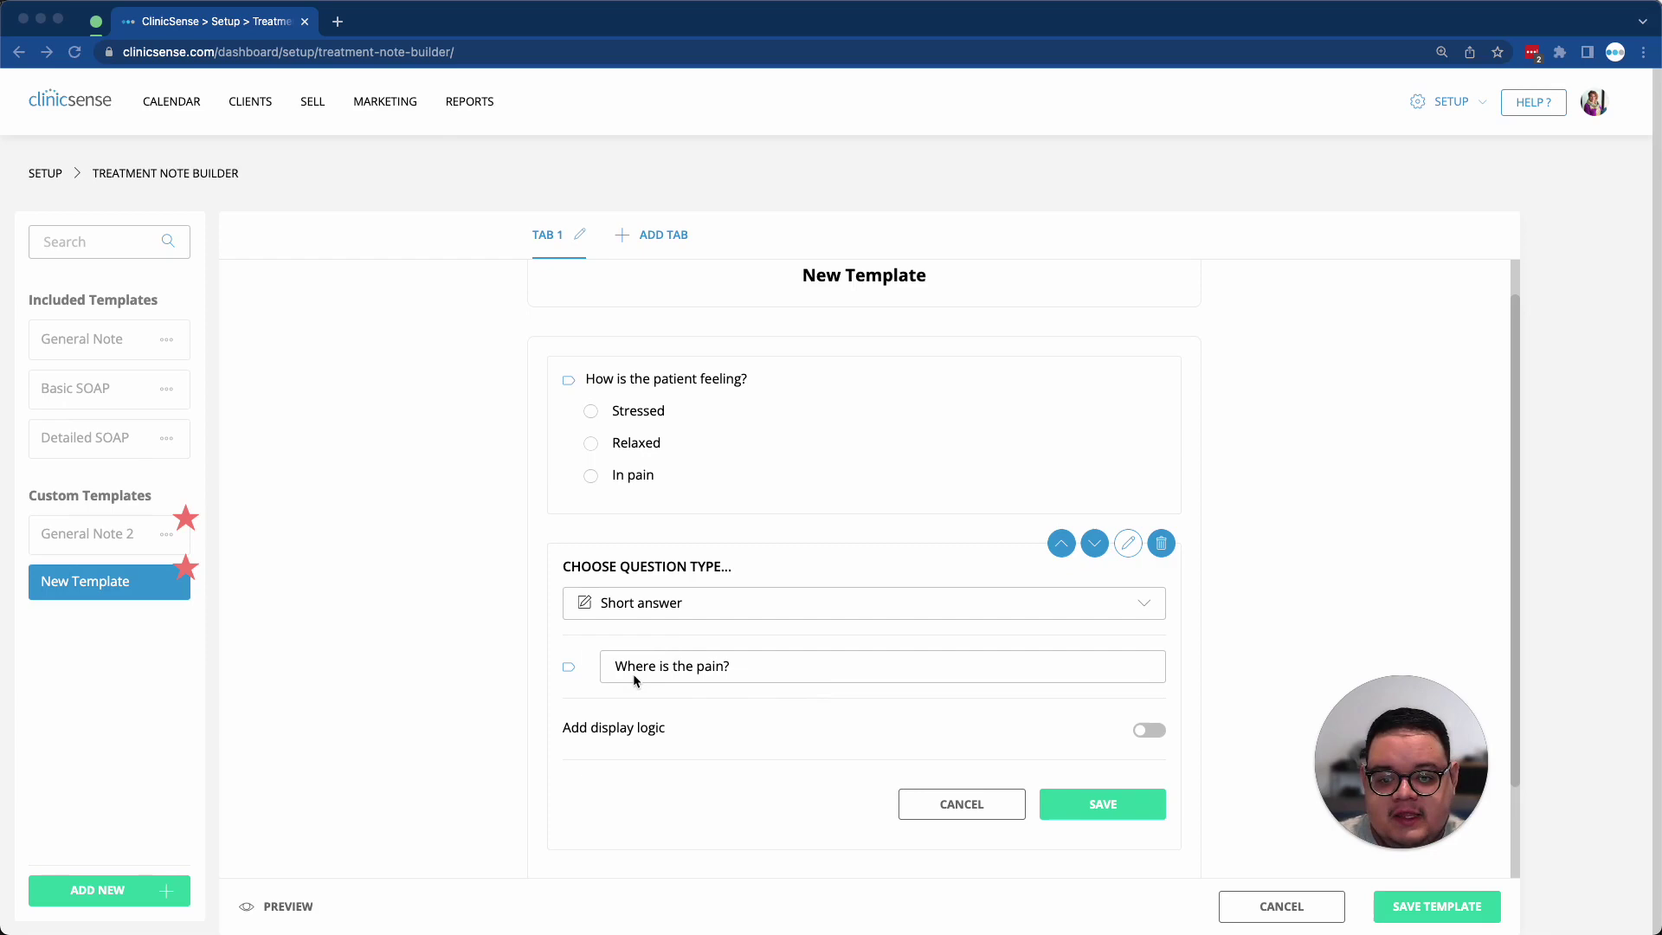
click(1140, 728)
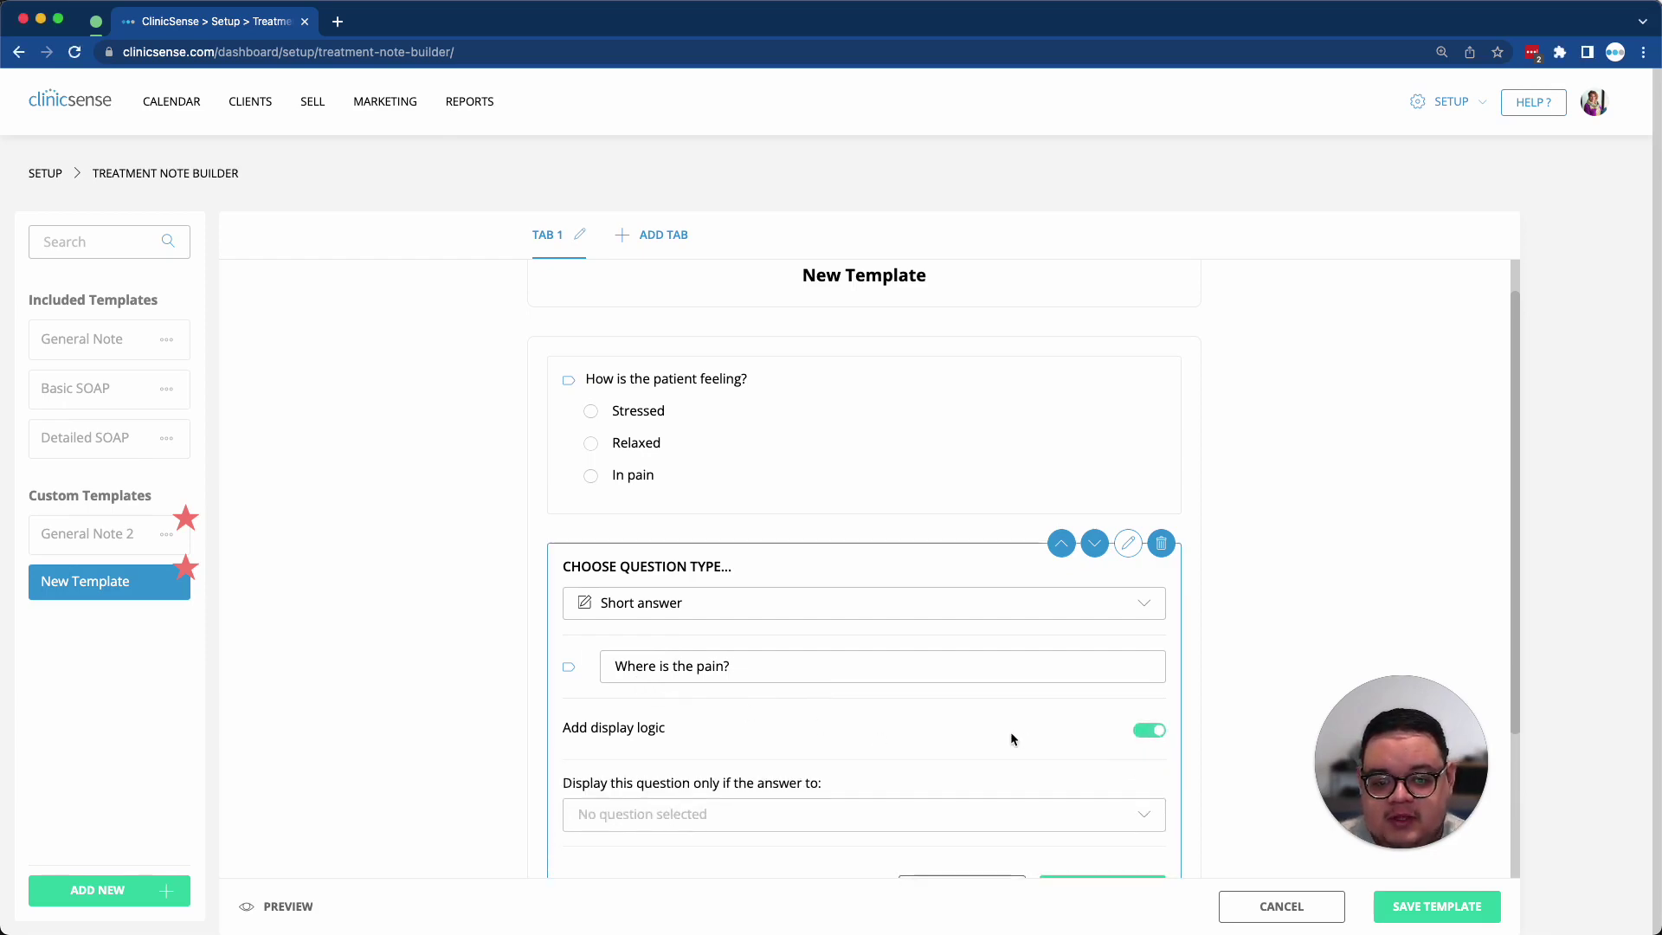
scroll(866, 745, down, 1)
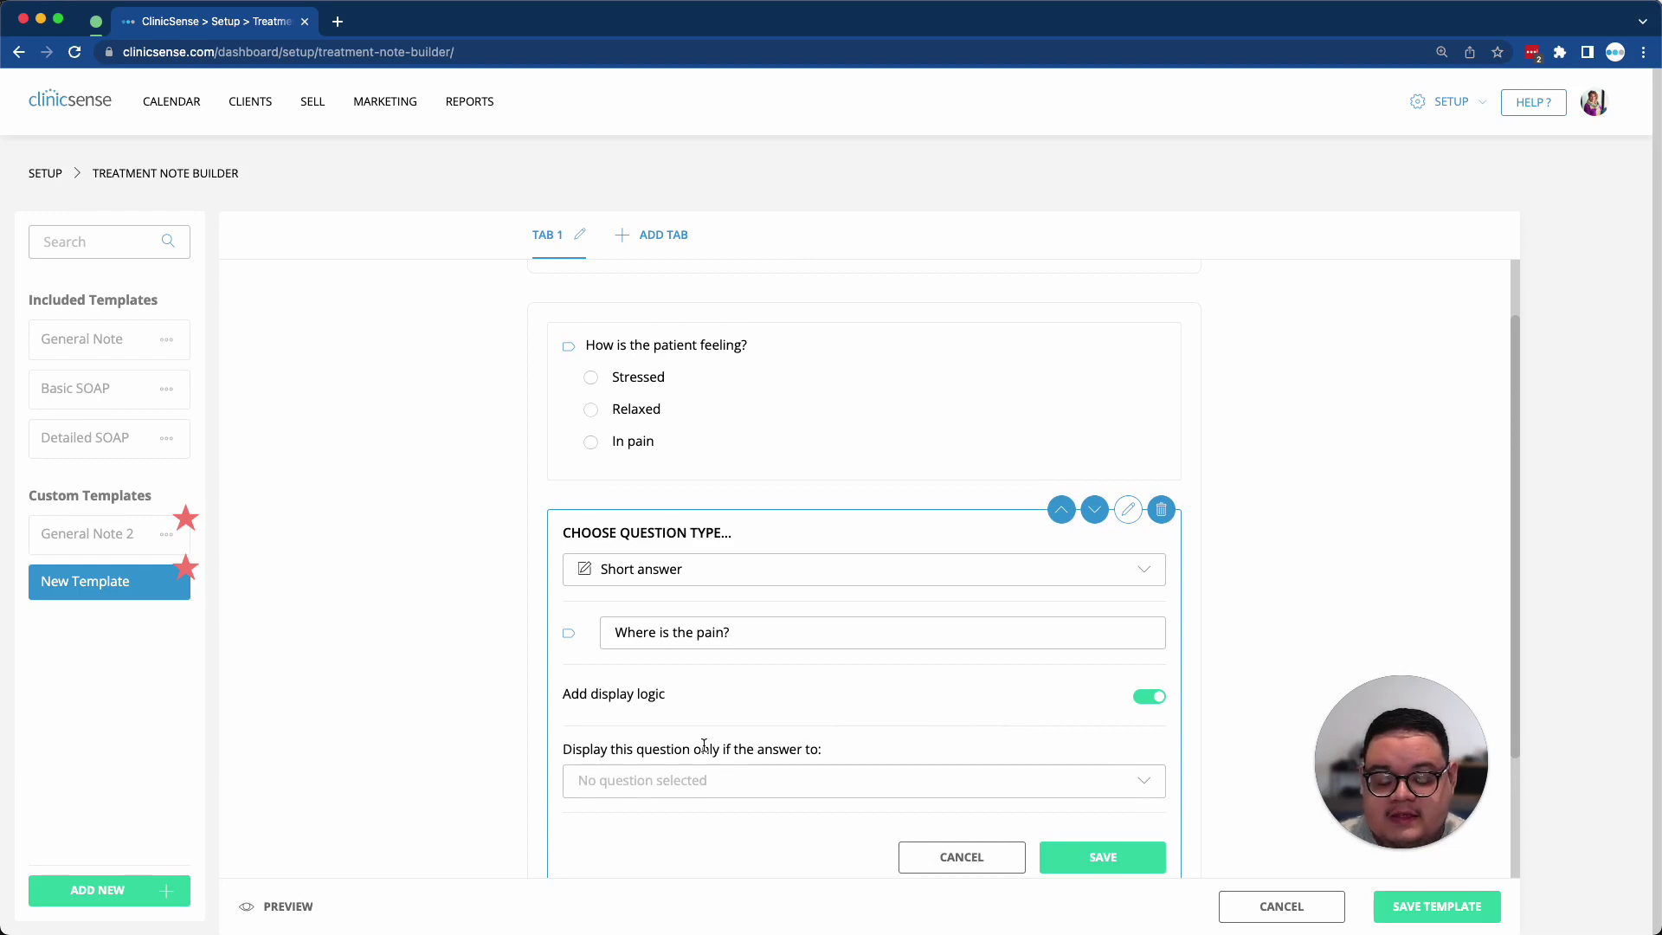
click(732, 779)
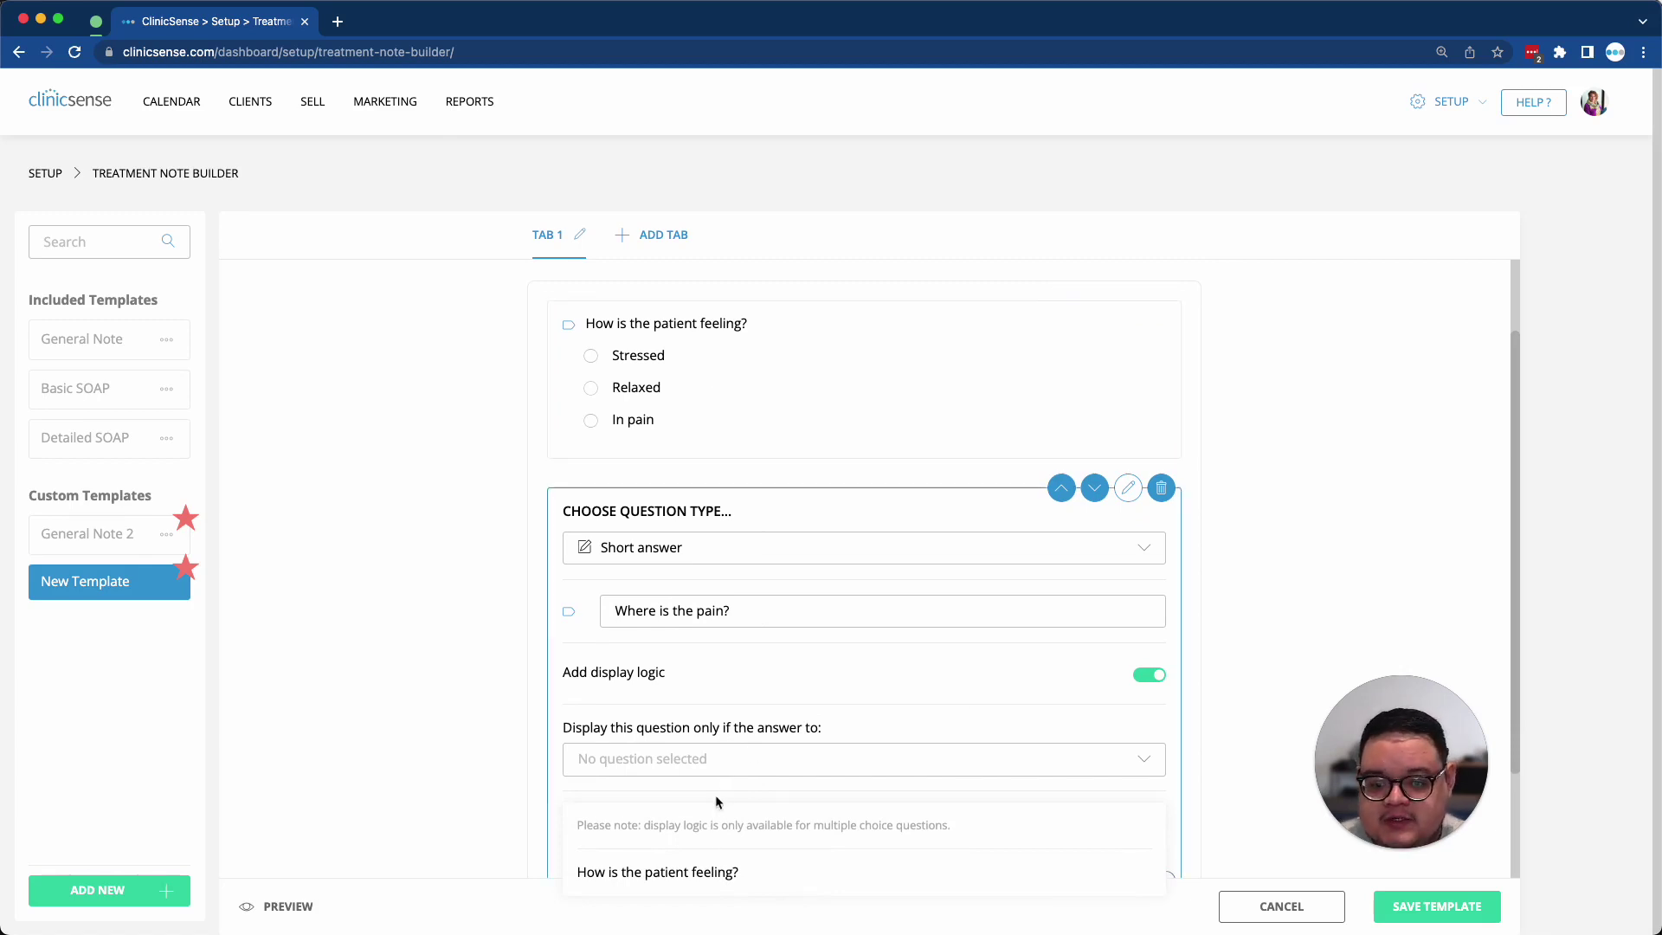
click(703, 871)
click(684, 806)
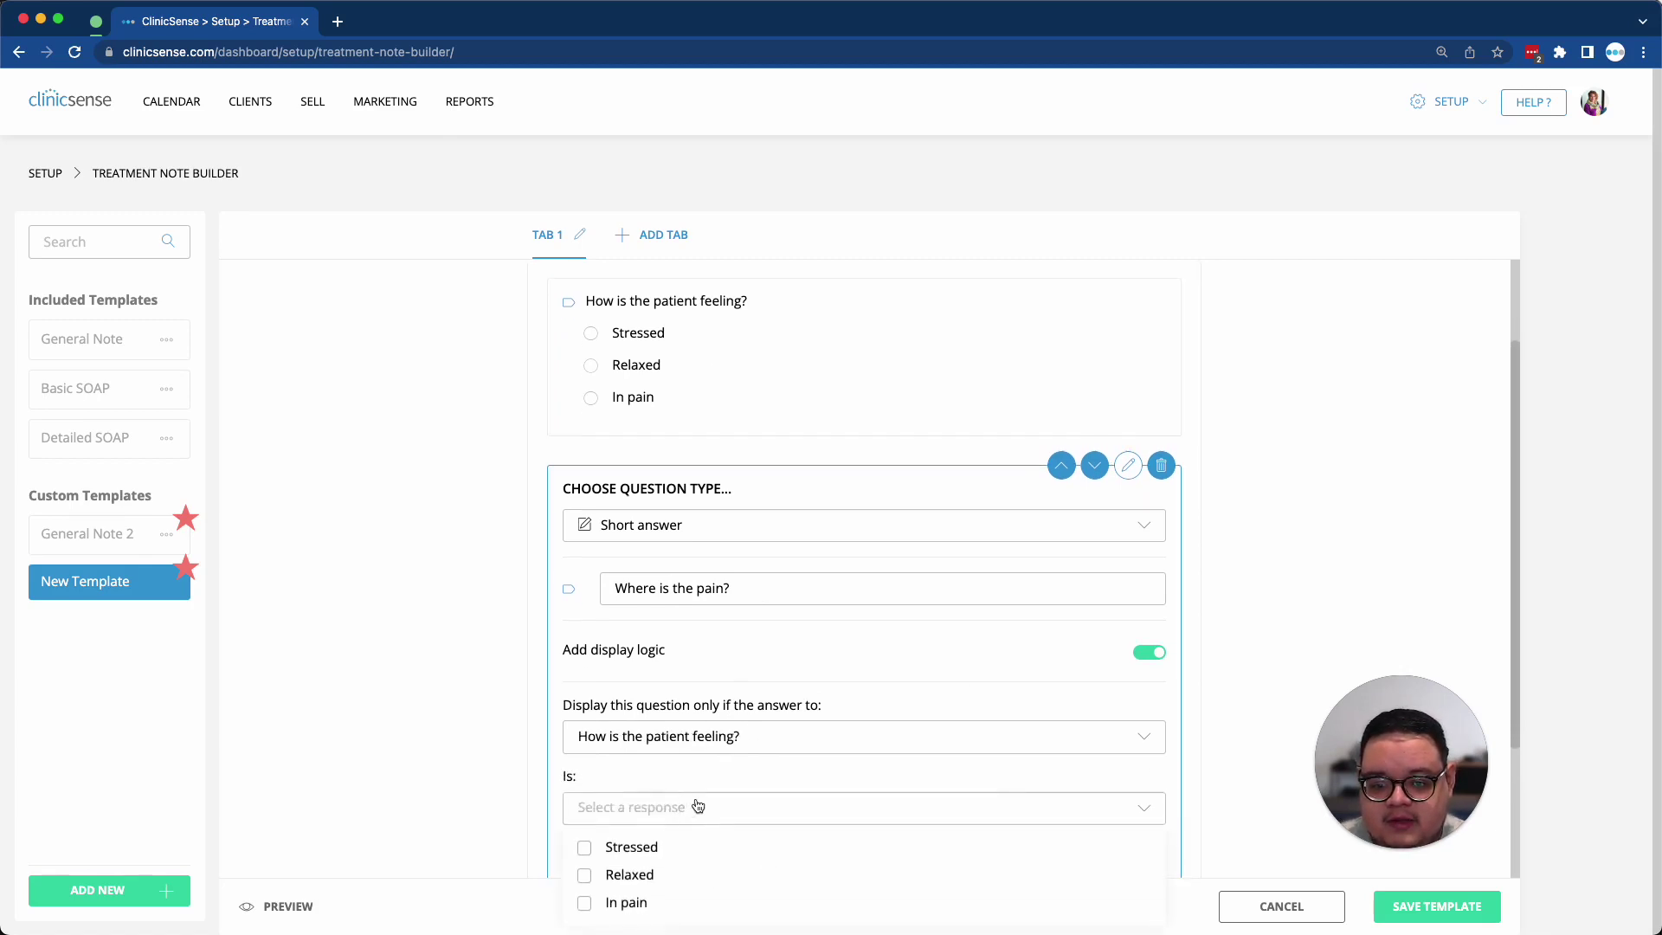
click(636, 909)
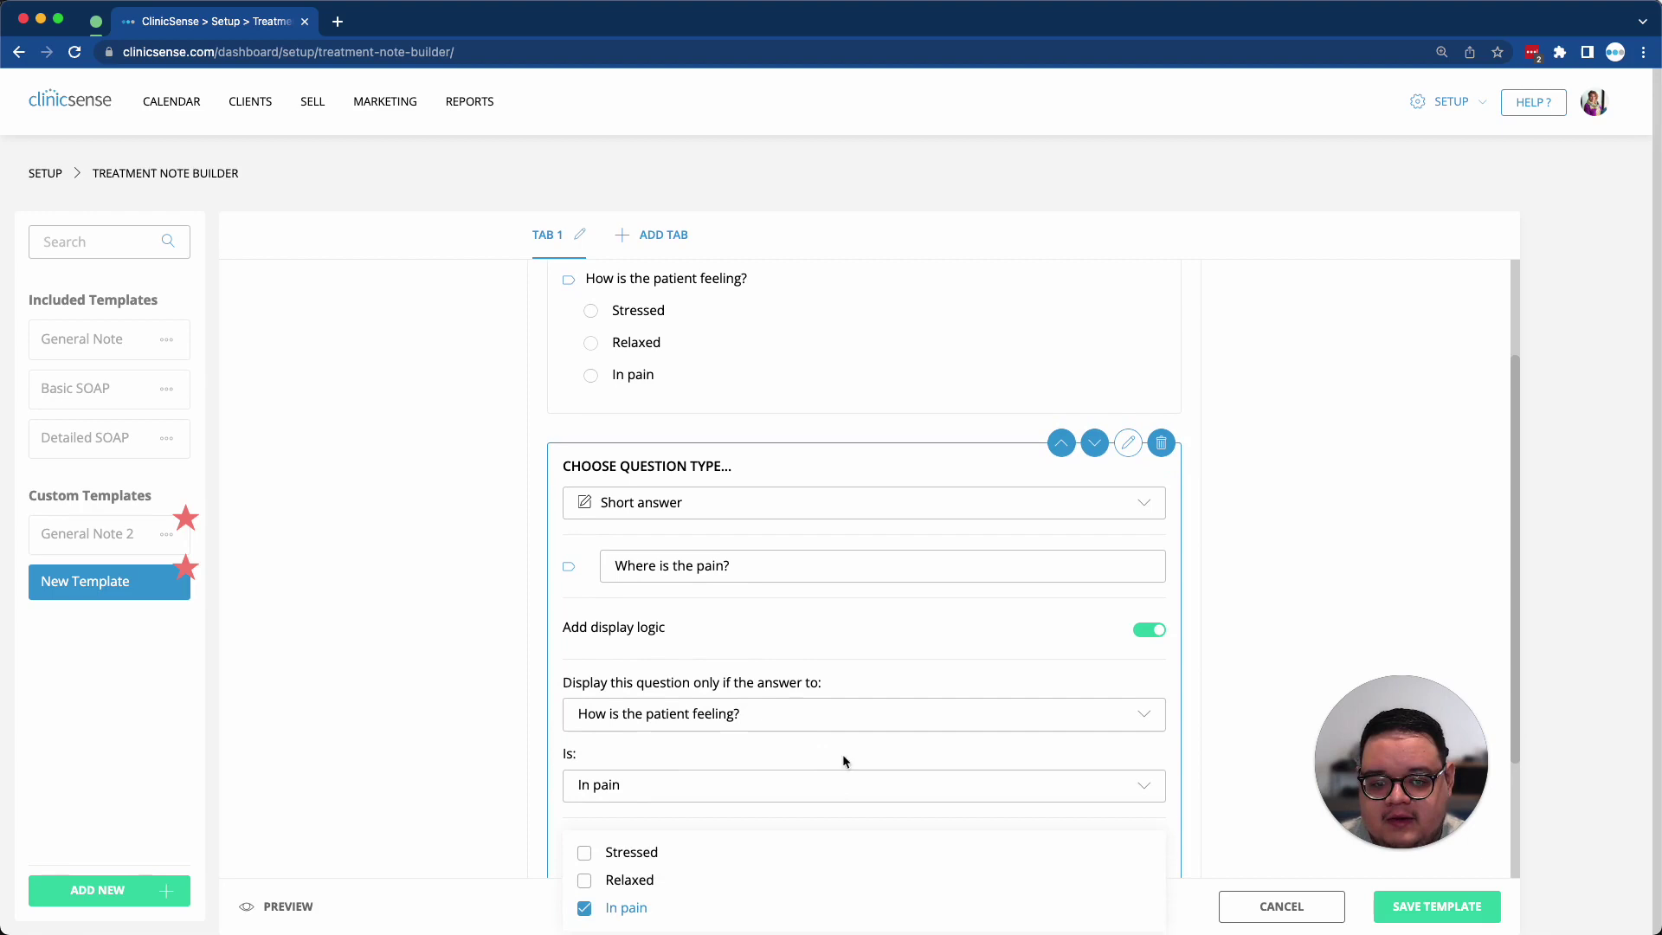
click(1075, 743)
click(1056, 862)
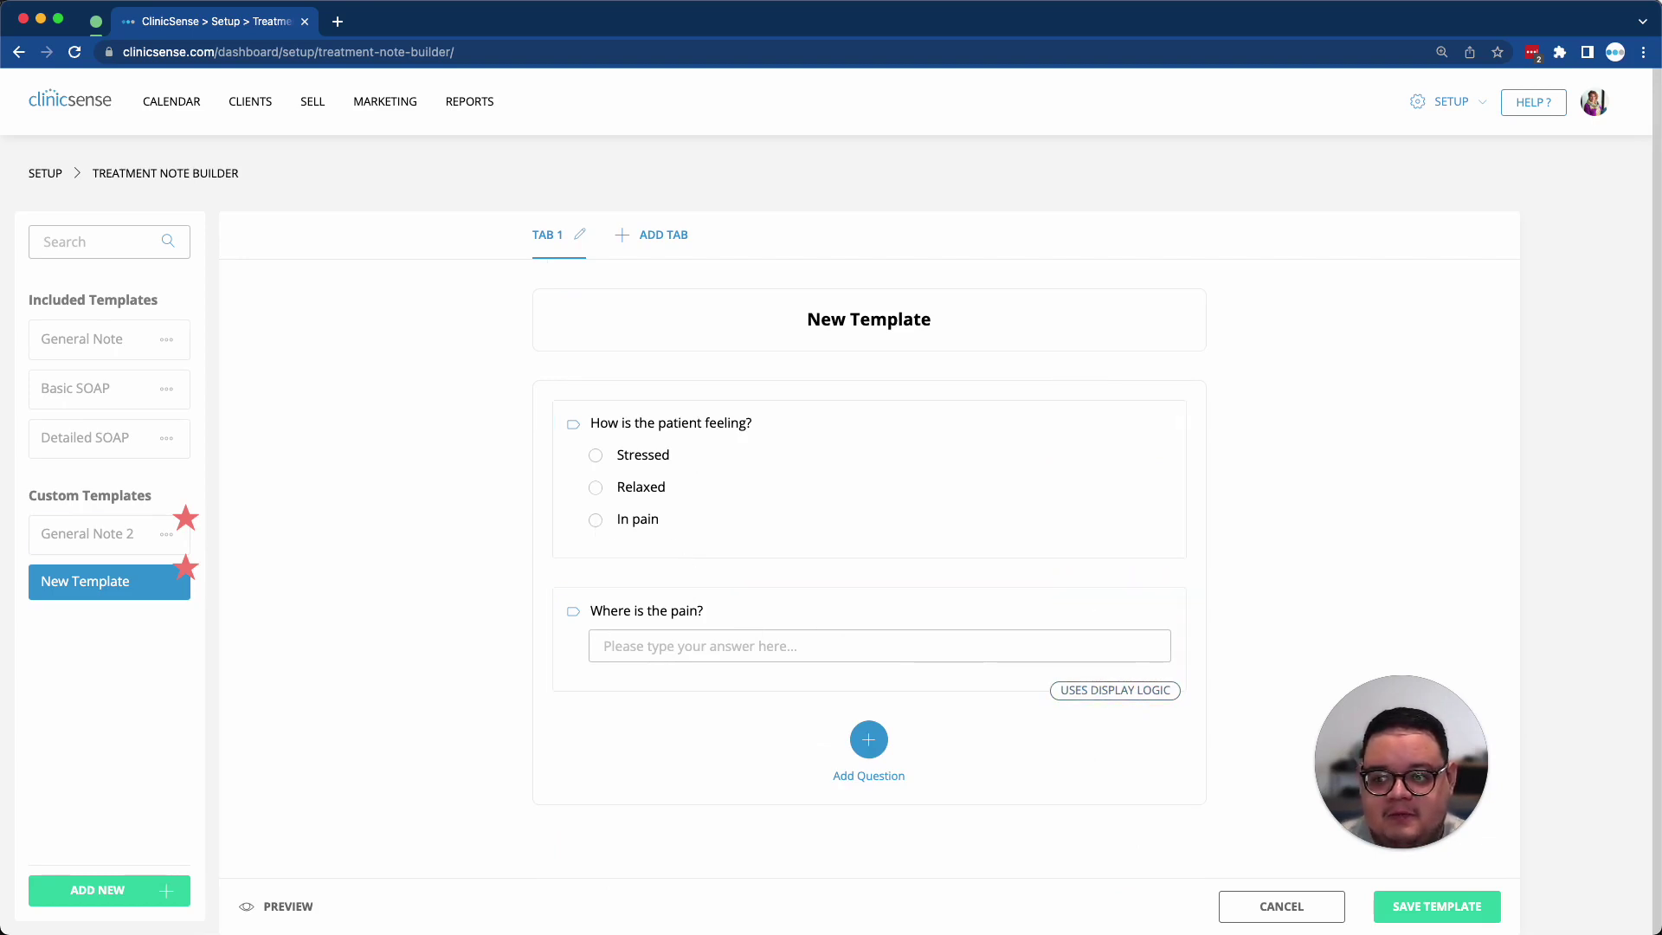
Add 'What is the patient's name?', move it above the feeling and pain questions, and save
click(868, 738)
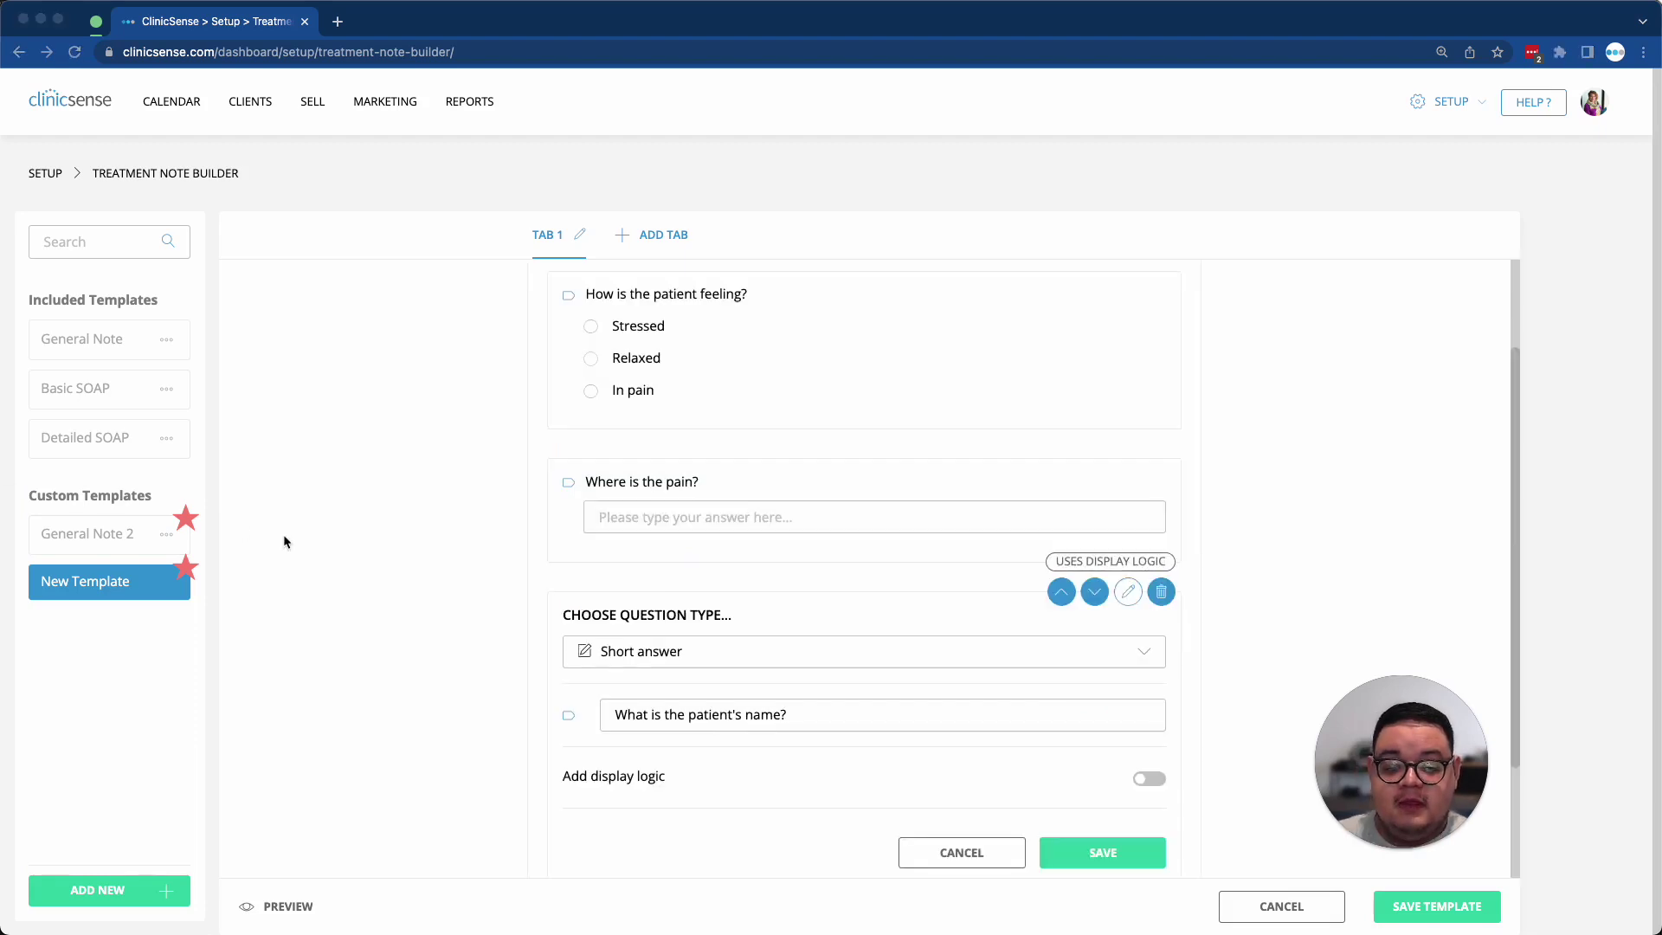
scroll(861, 722, down, 1)
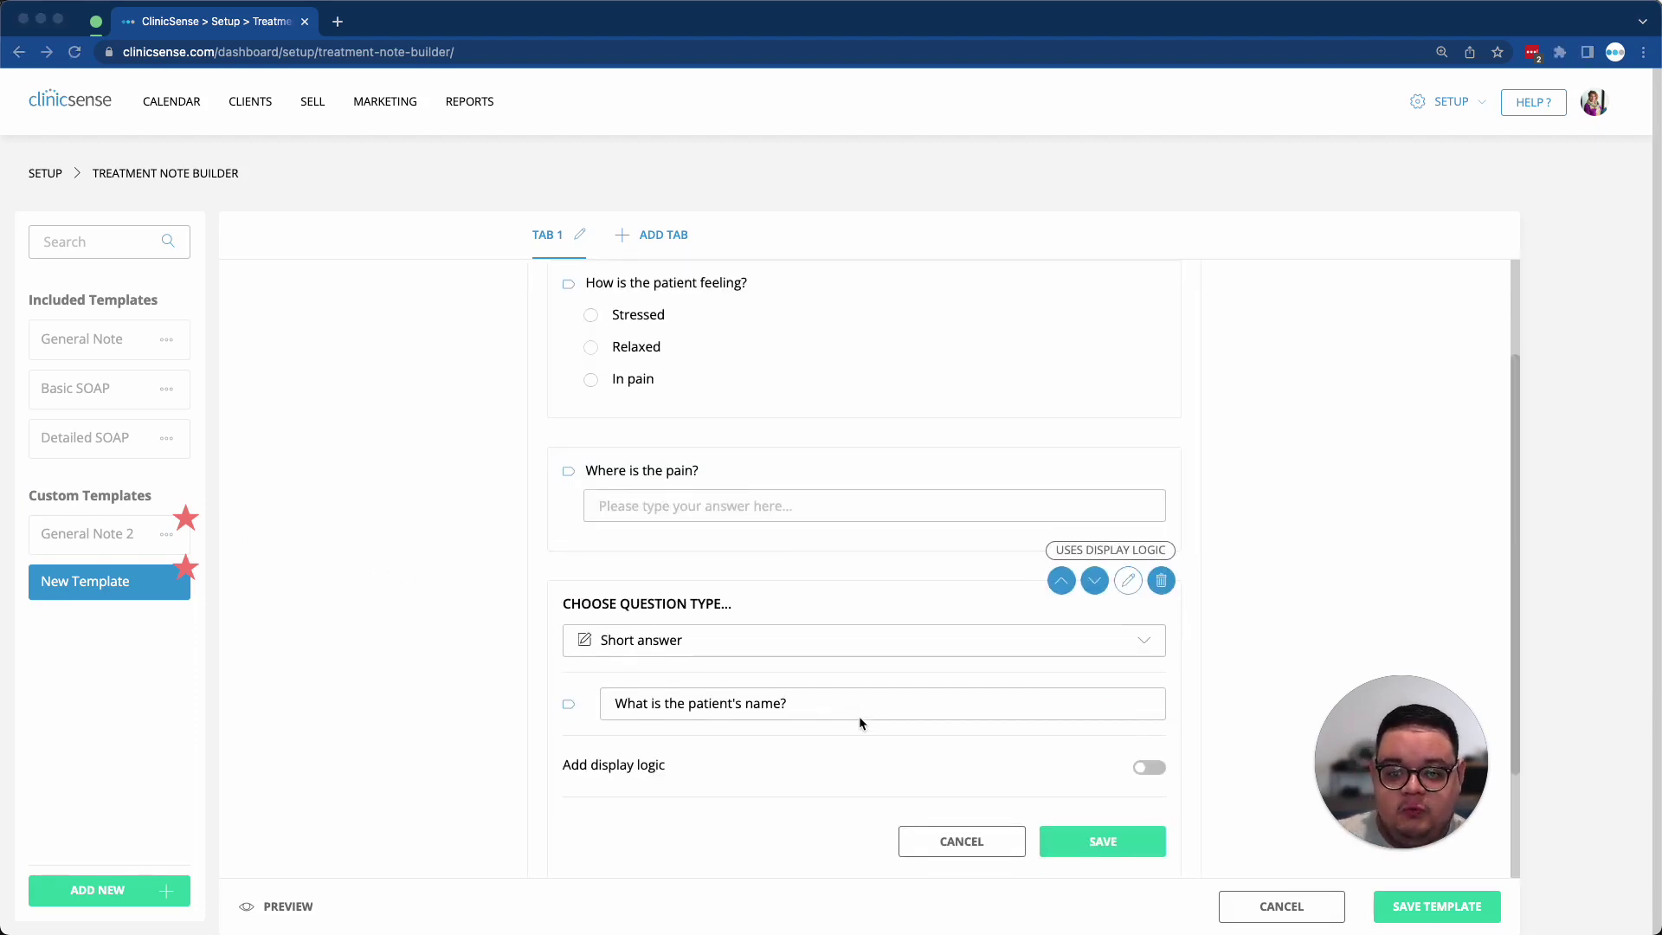
click(1064, 592)
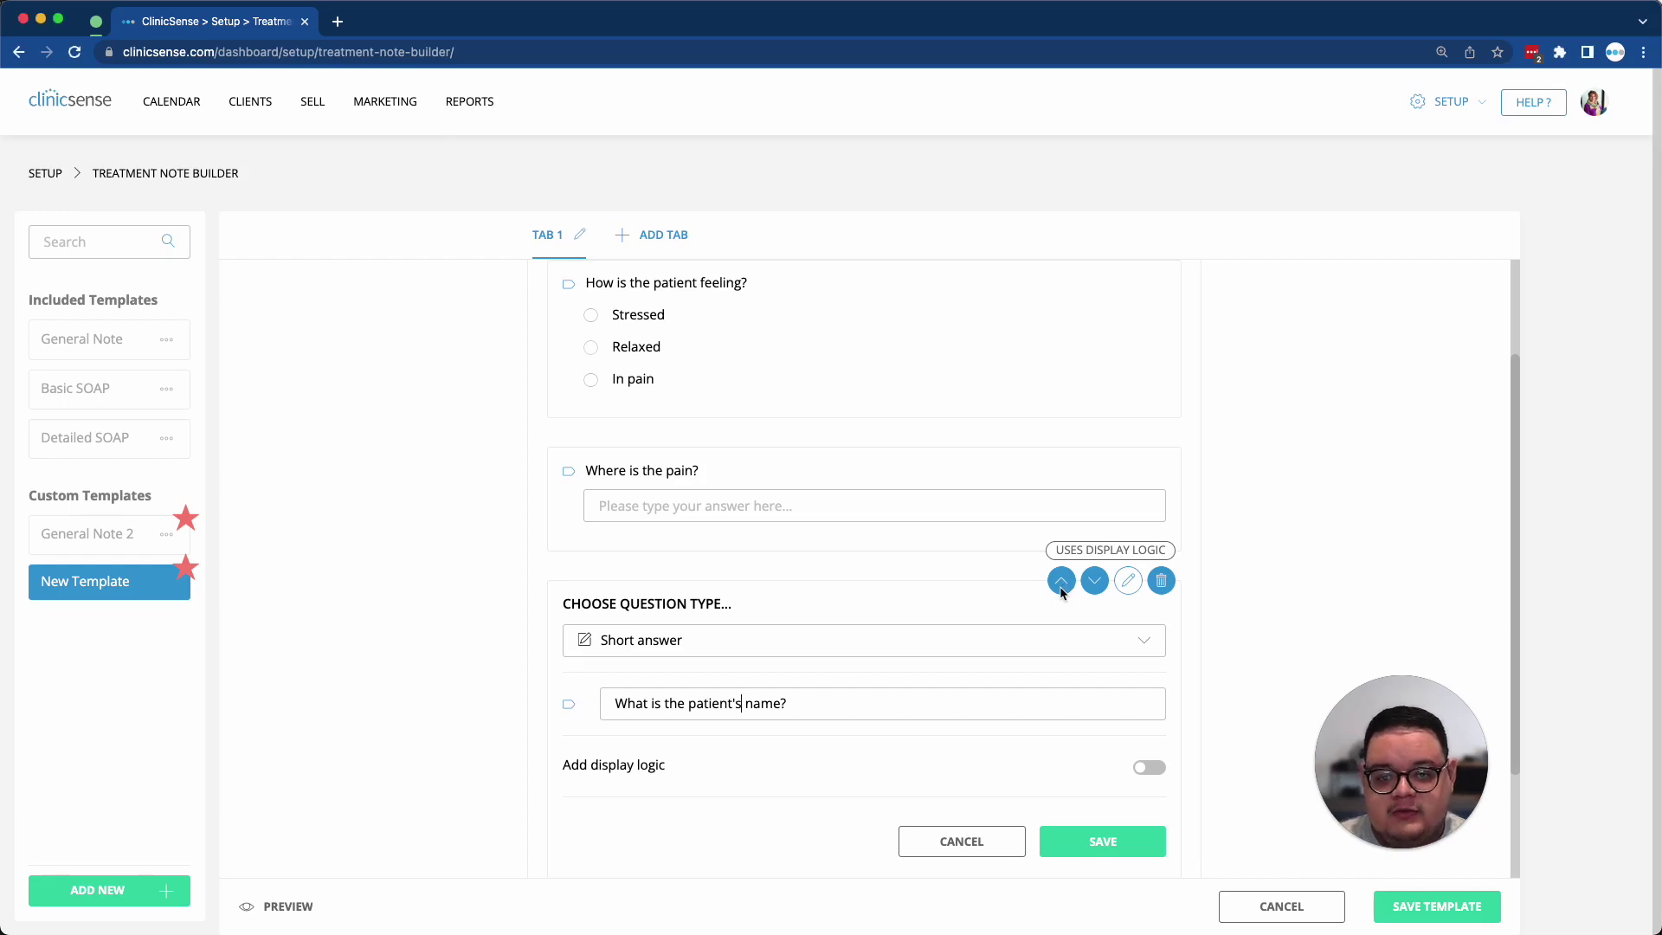
click(1061, 582)
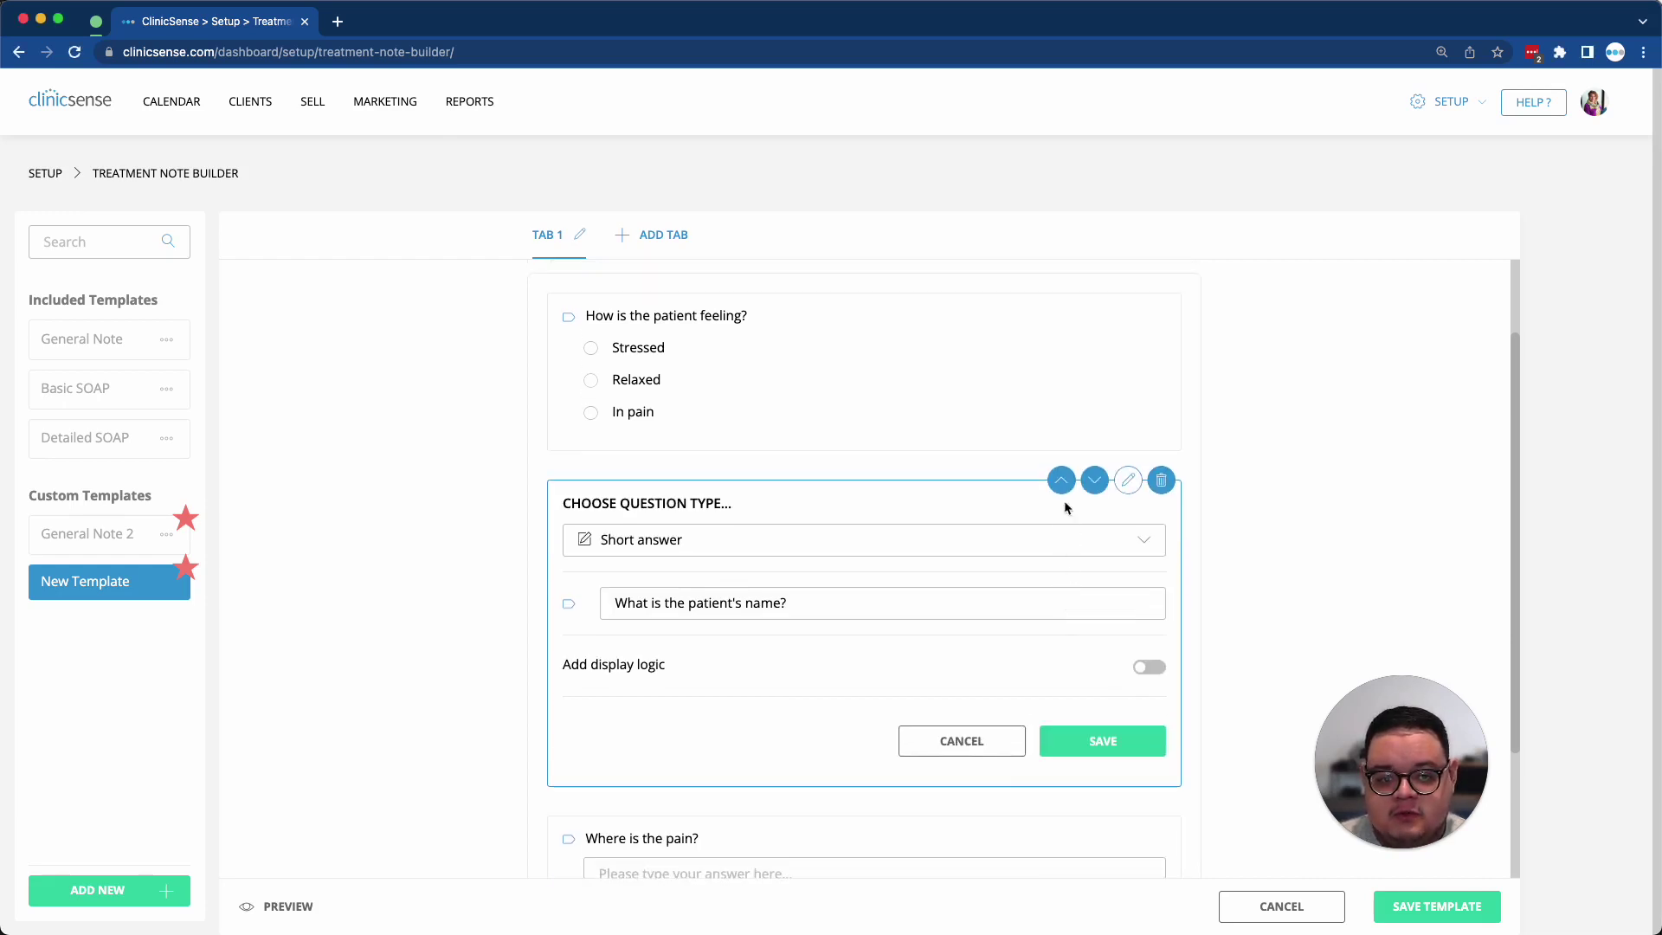
click(1062, 482)
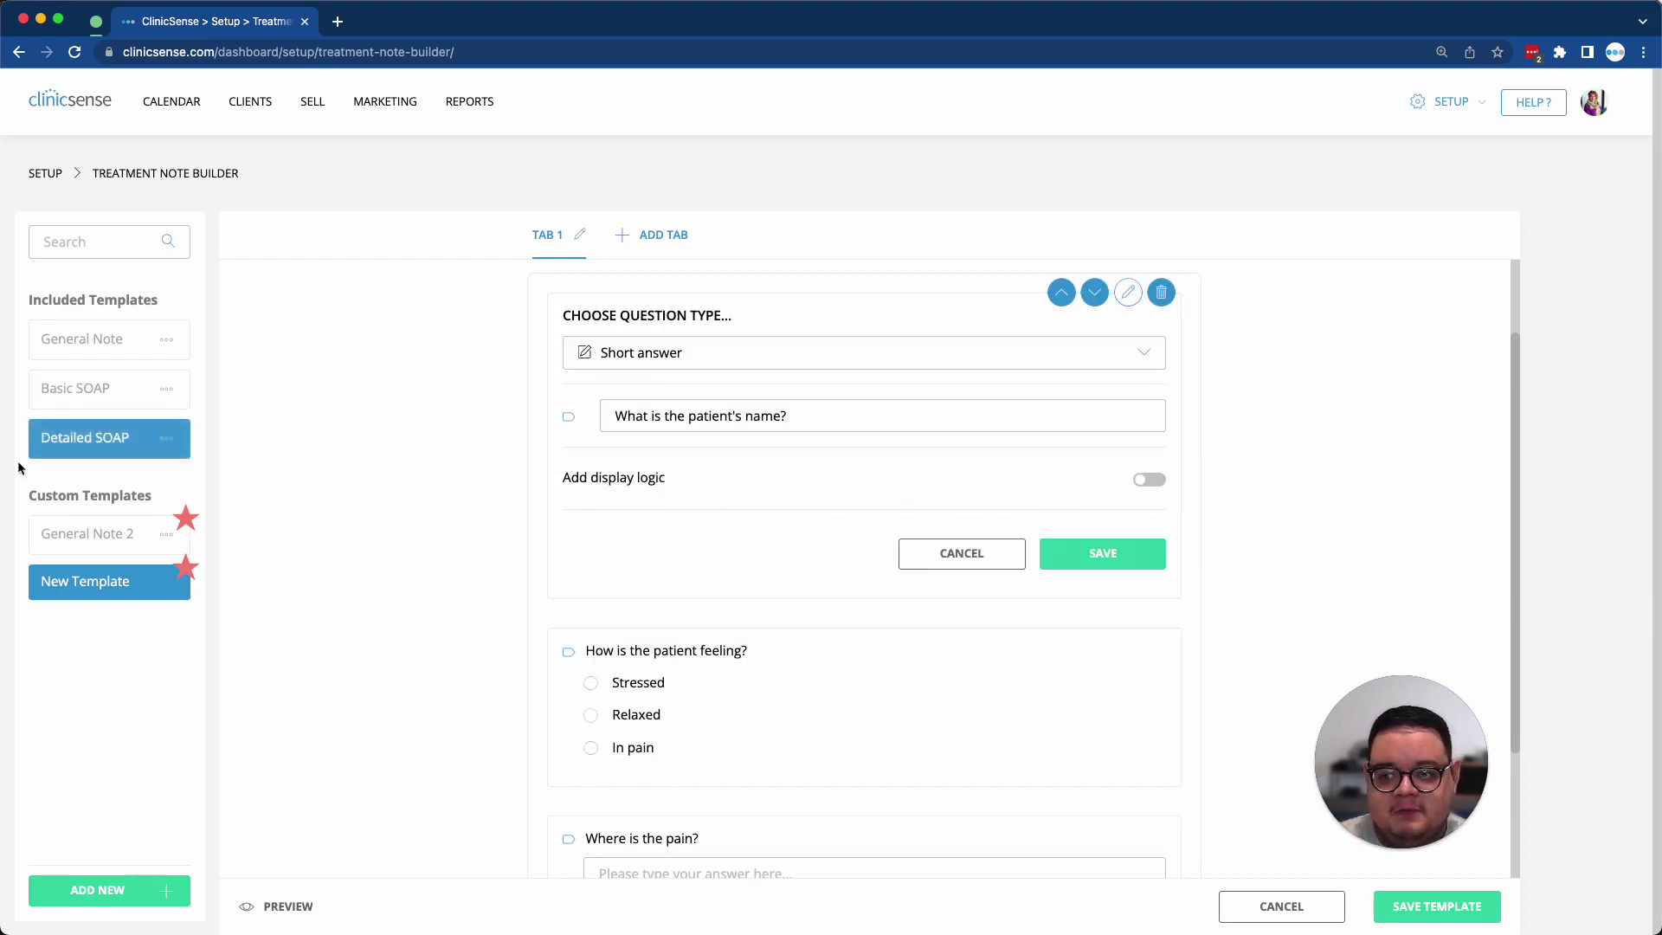
click(308, 499)
scroll(653, 573, down, 1)
scroll(654, 573, down, 1)
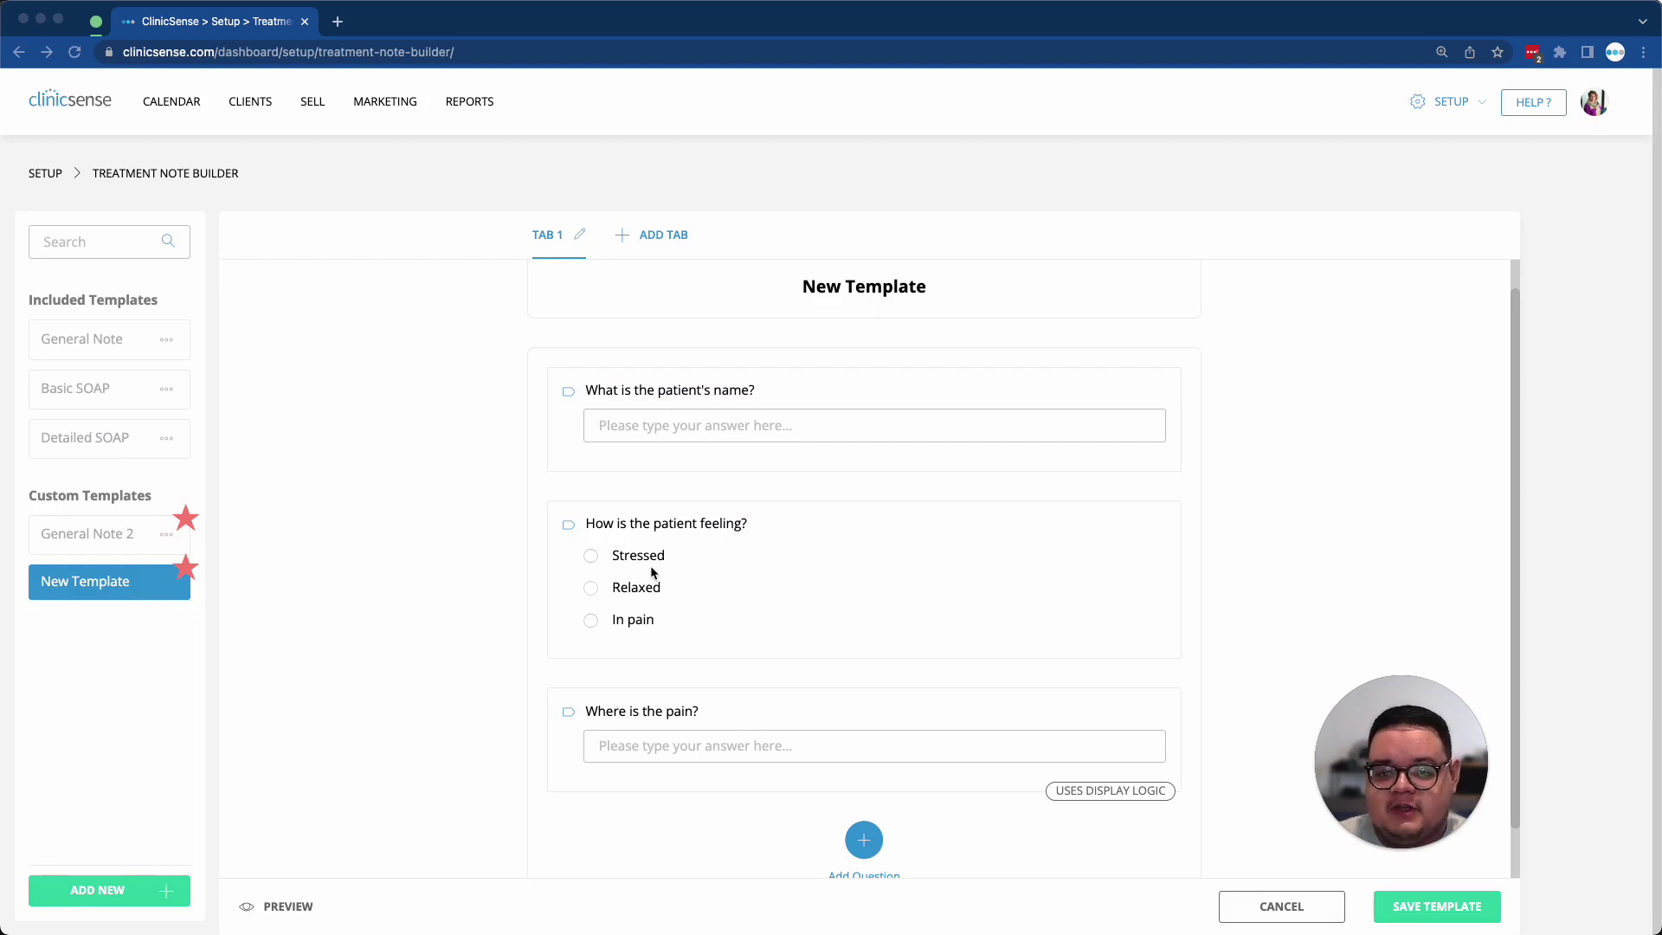
Add a new tab to the template and label it DETAILS
click(645, 235)
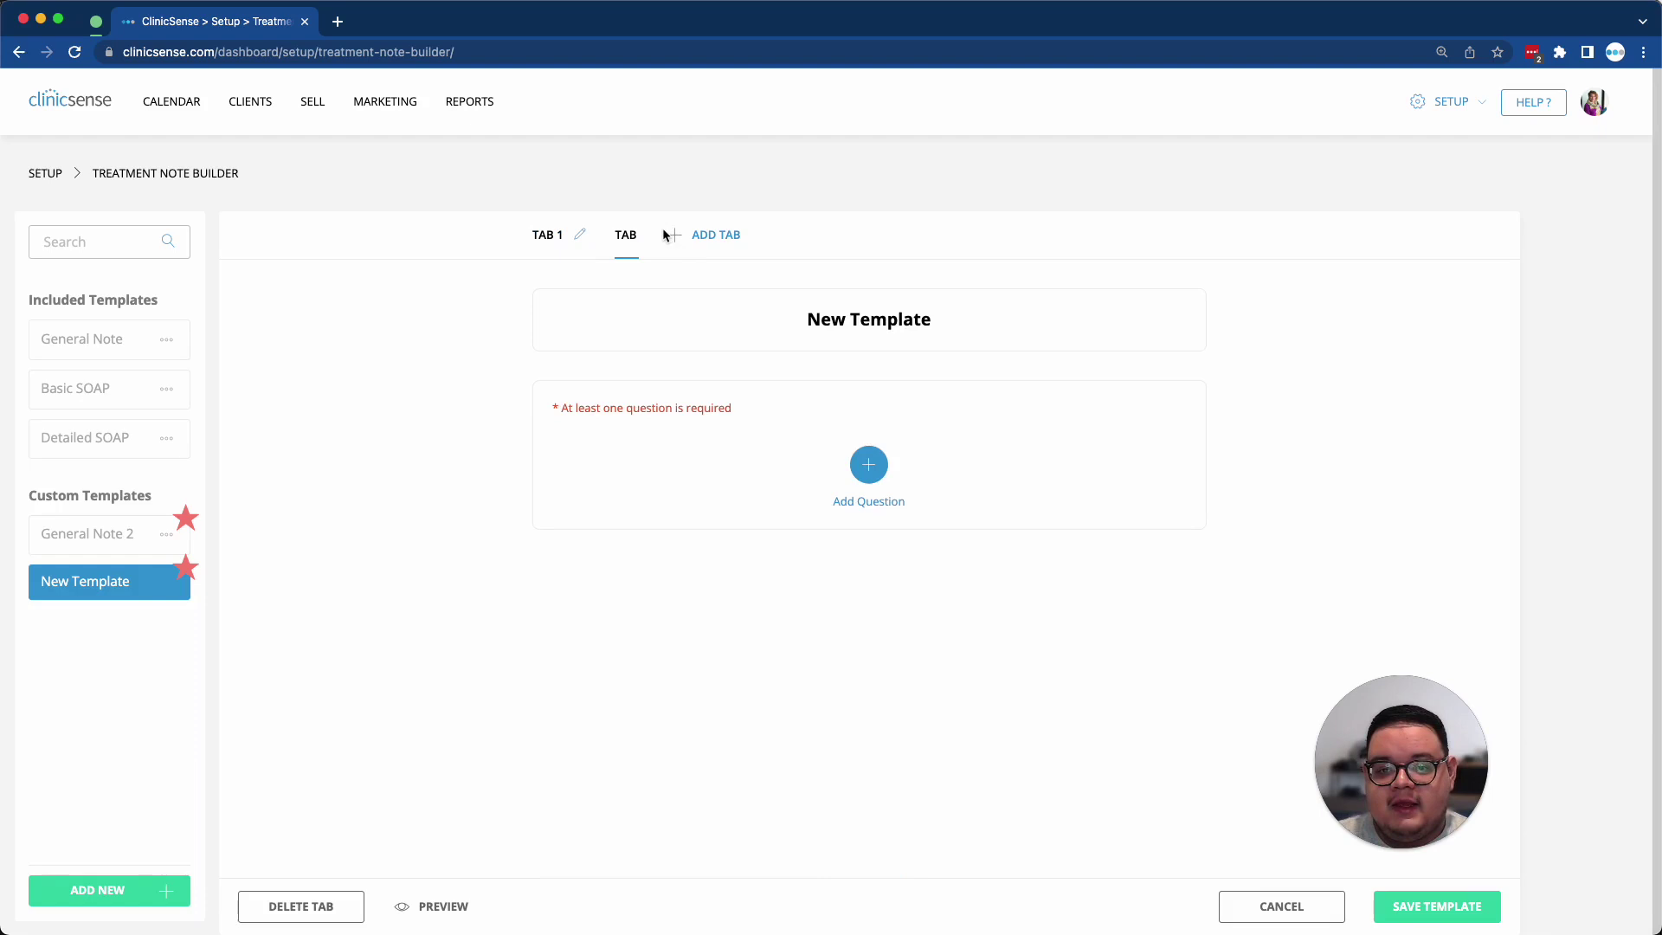
key(BackSpace)
key(BackSpace)
key(BackSpace)
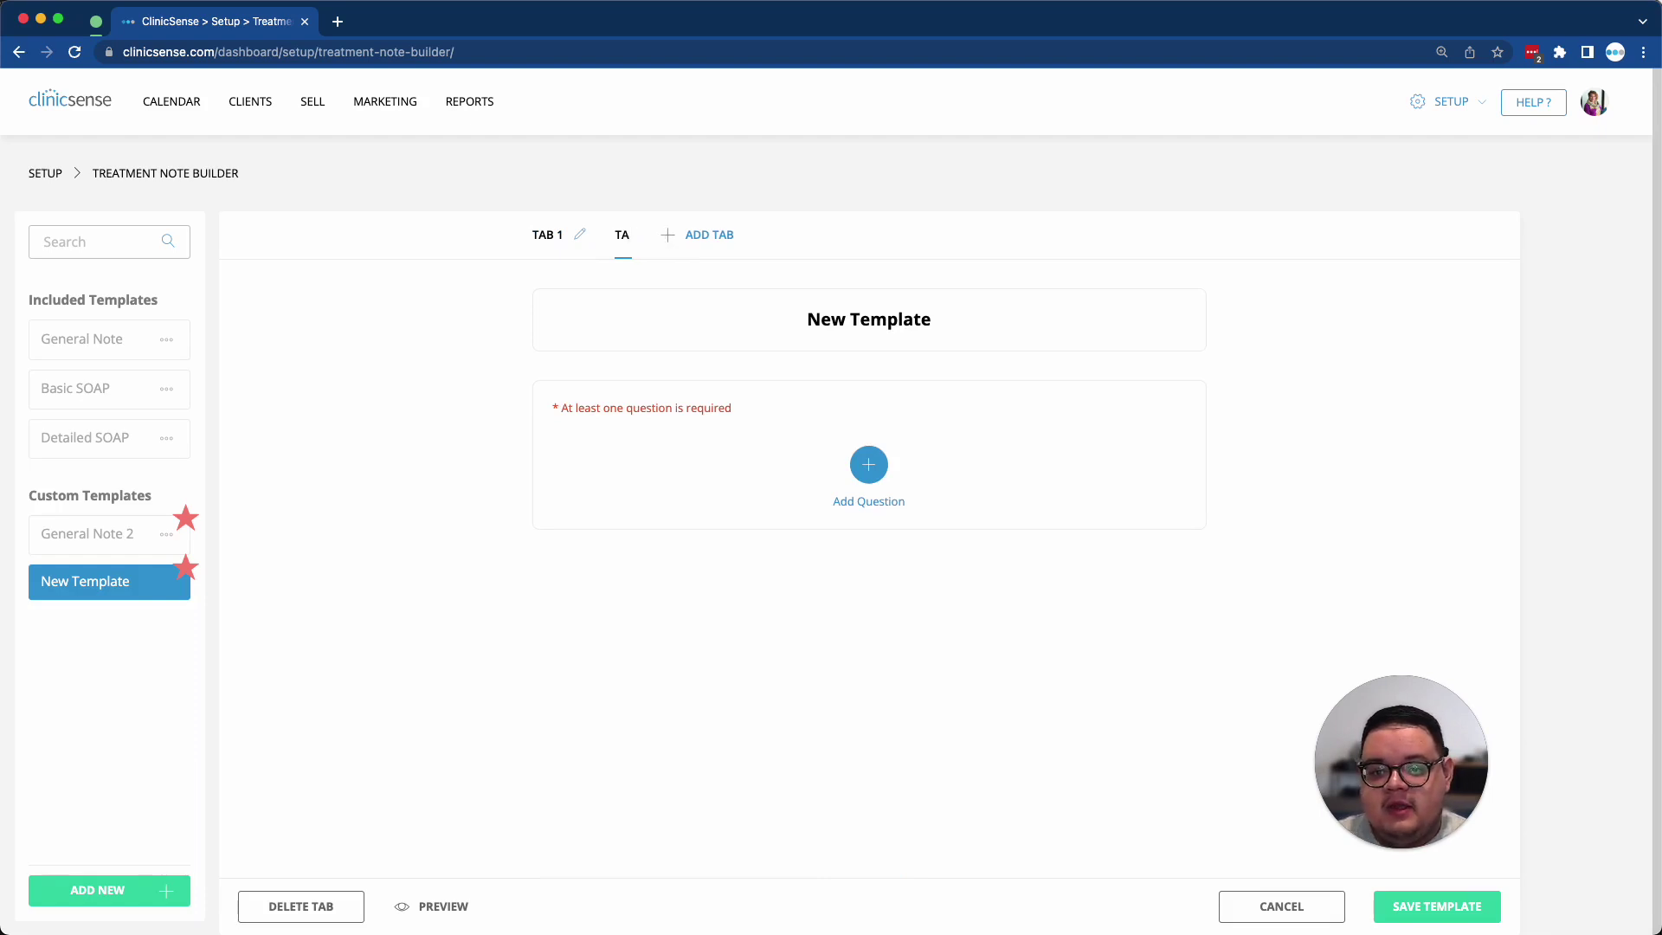
text(DETAILS)
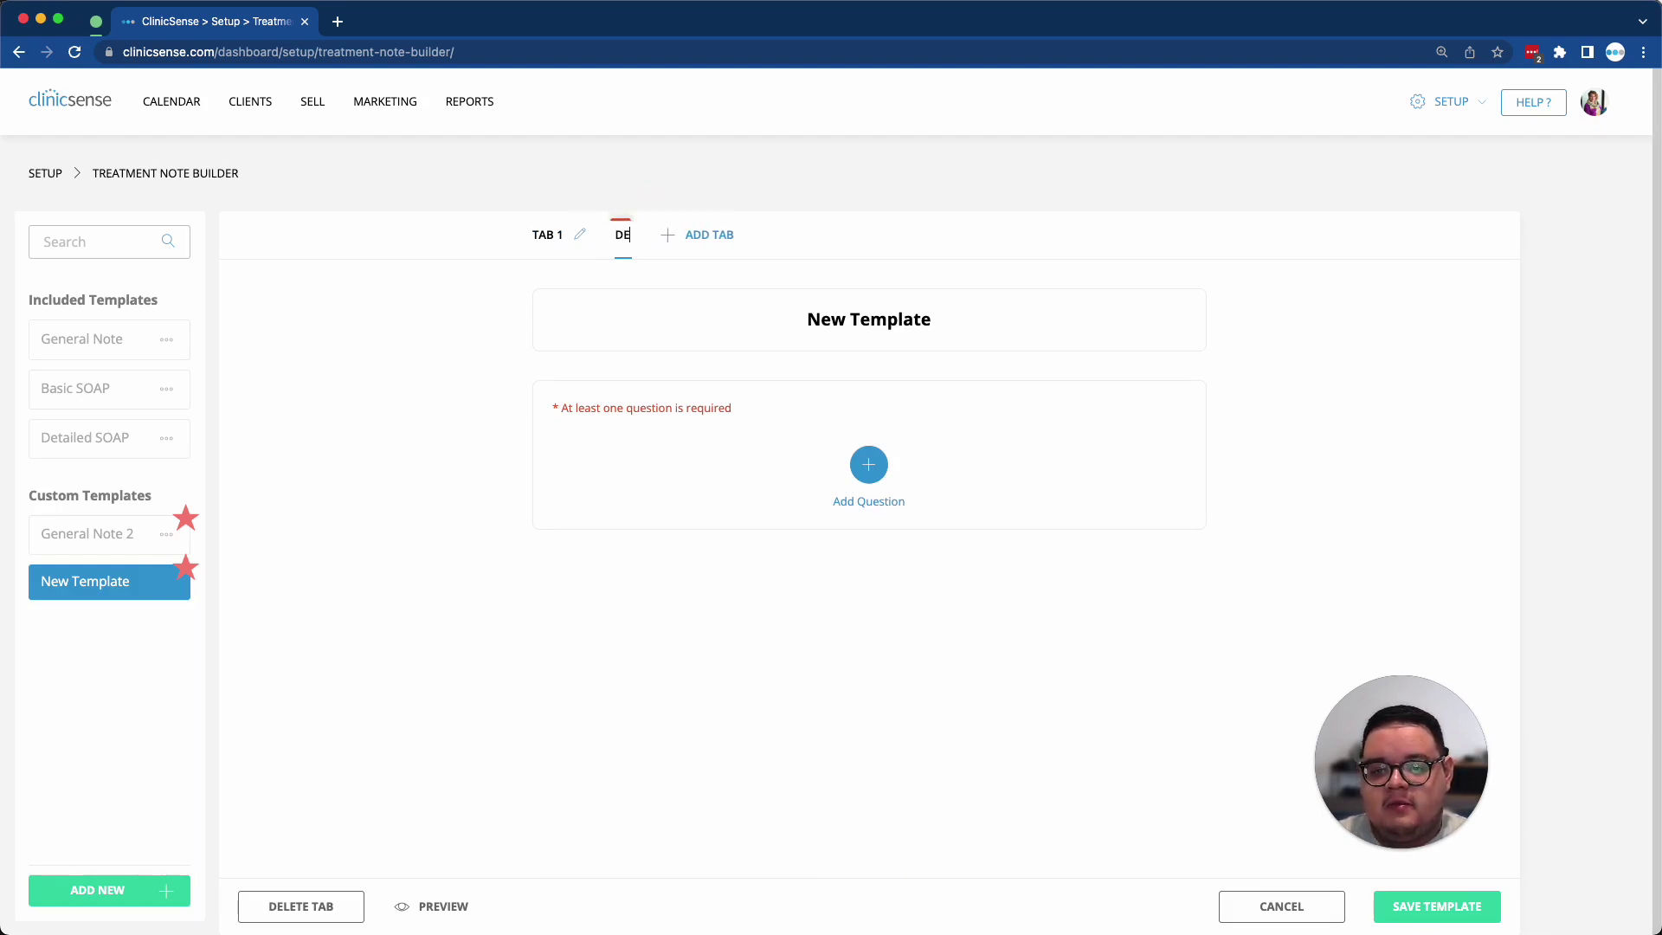
key(Return)
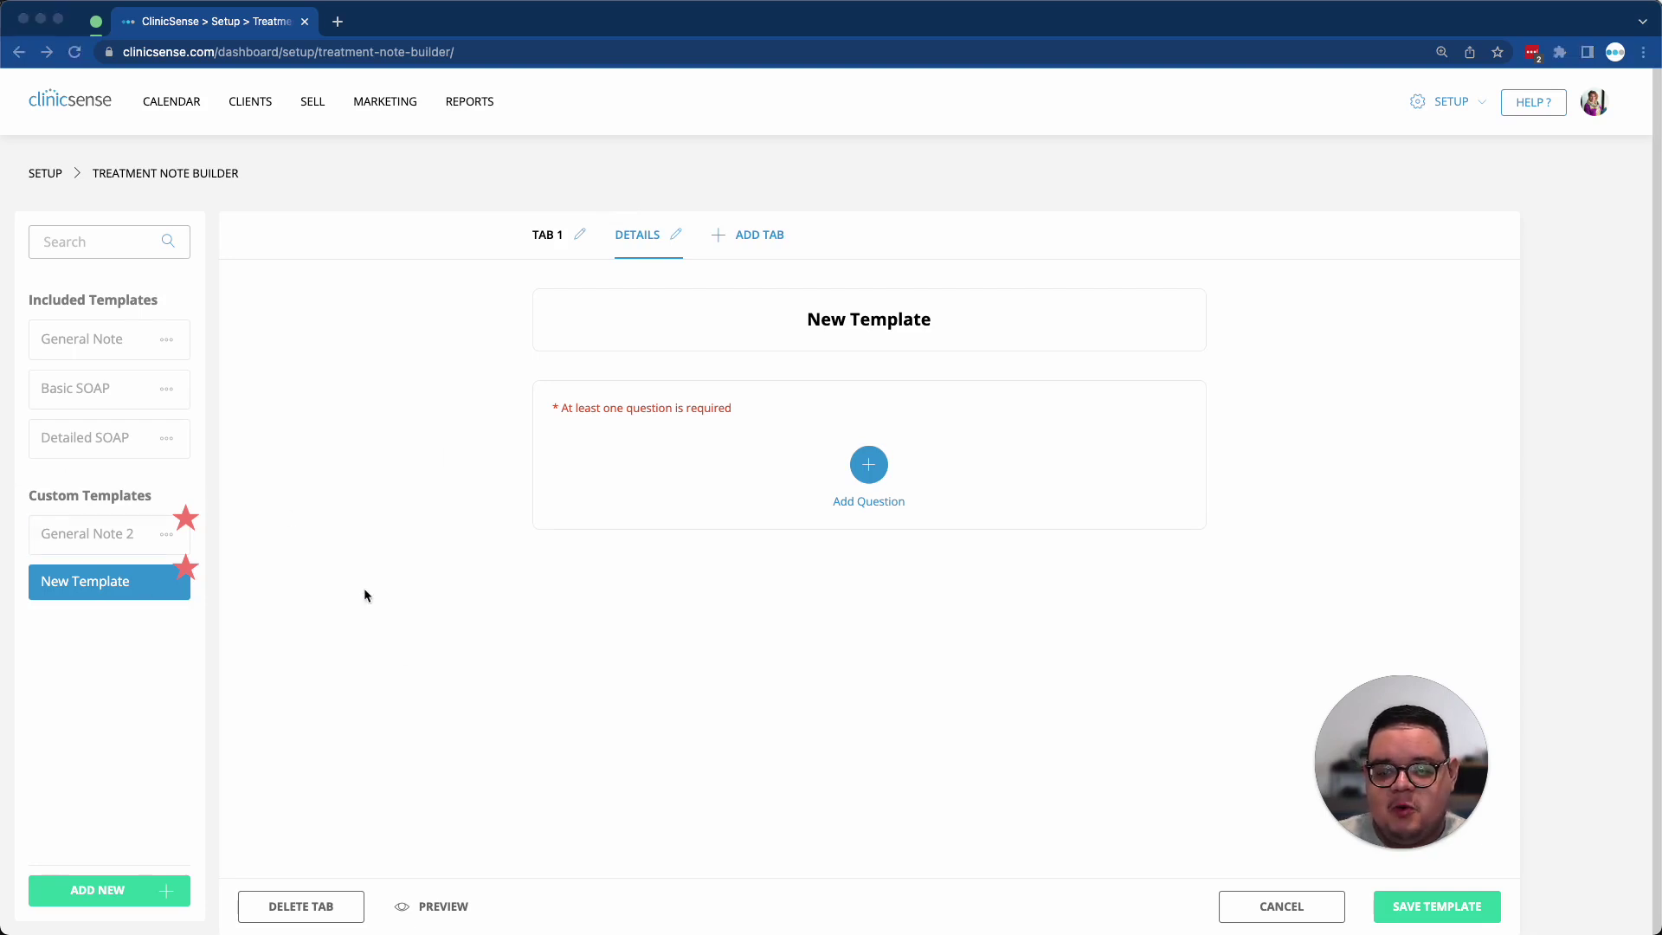
Delete the DETAILS tab, leaving only the GENERAL tab
click(313, 906)
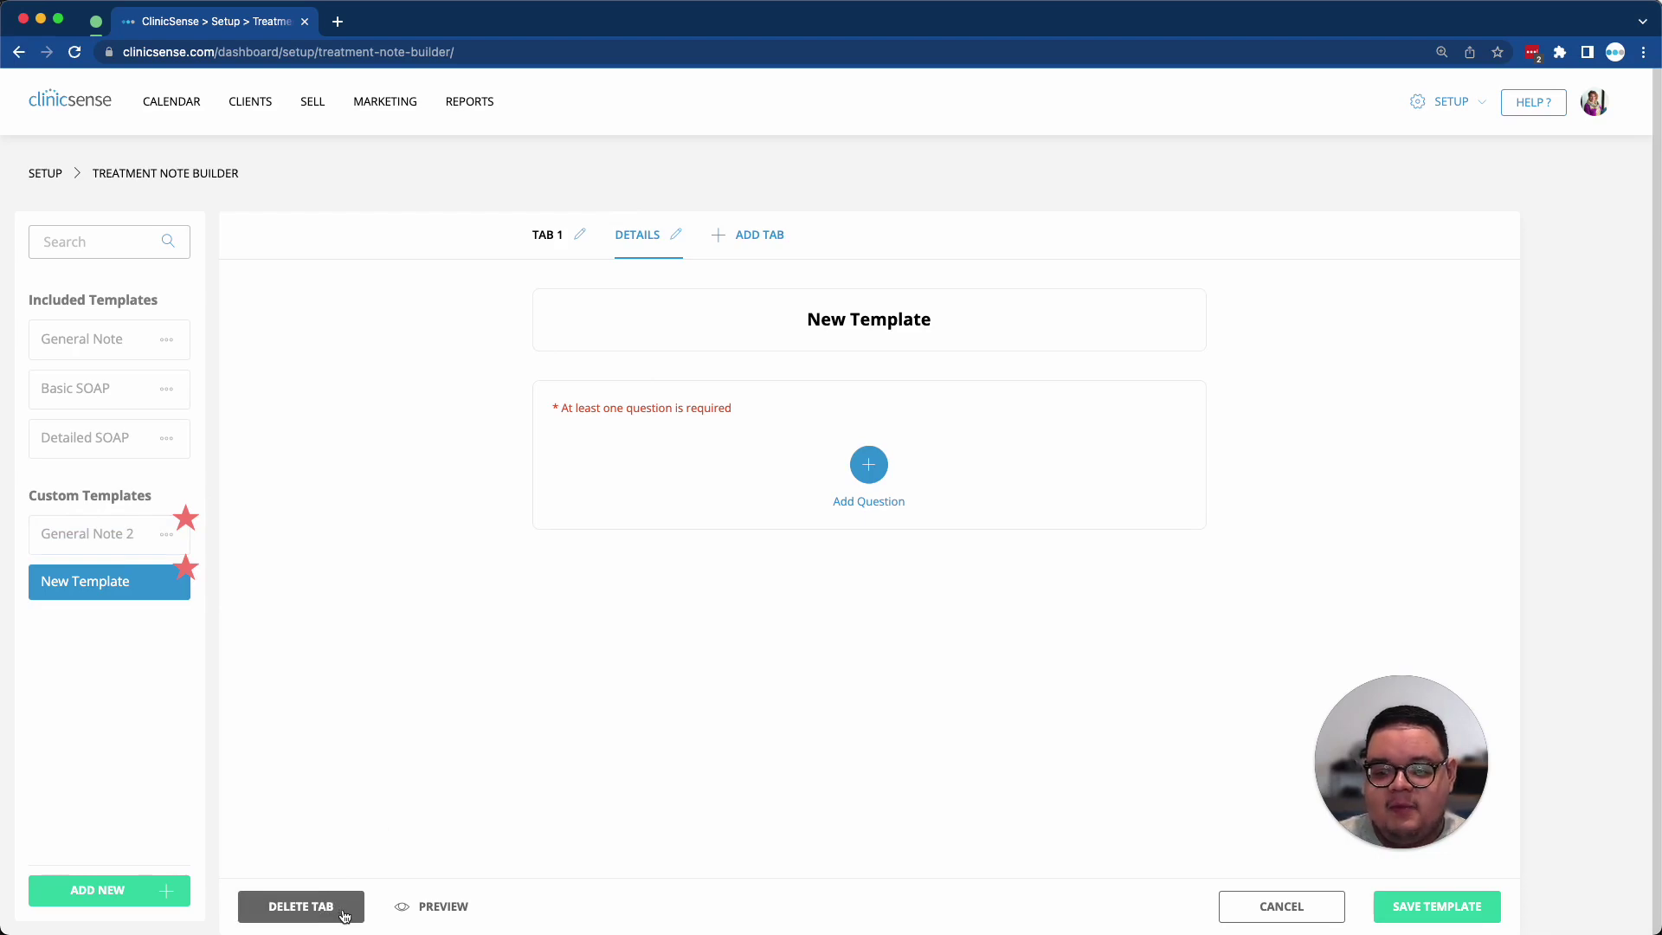
click(344, 916)
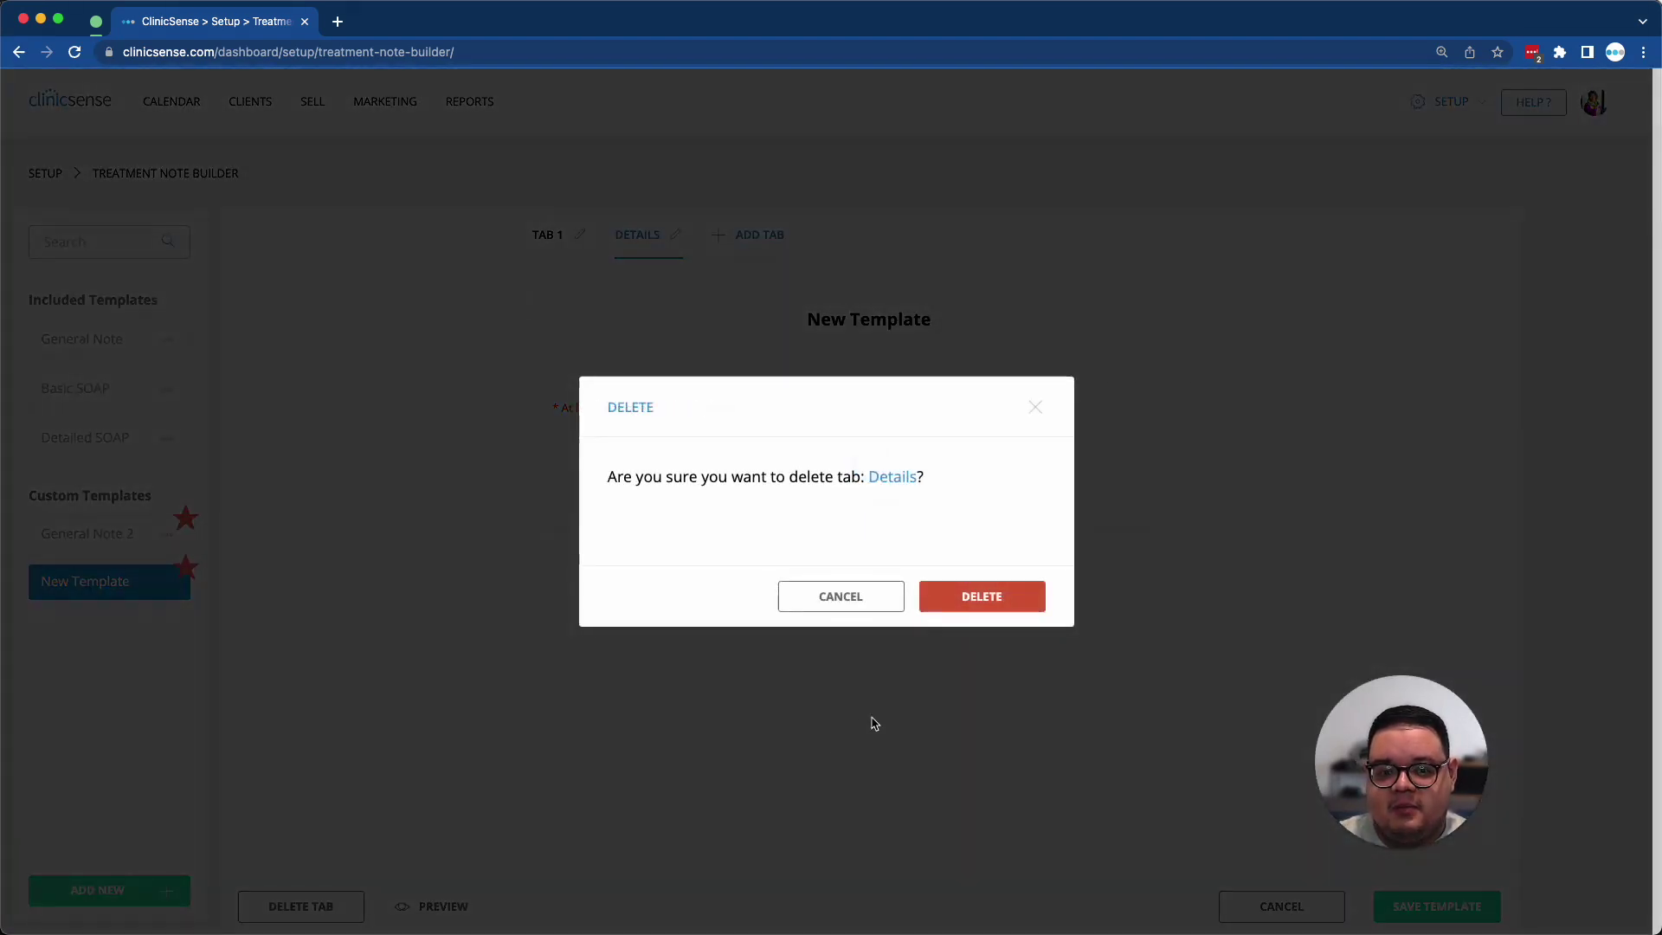
click(985, 604)
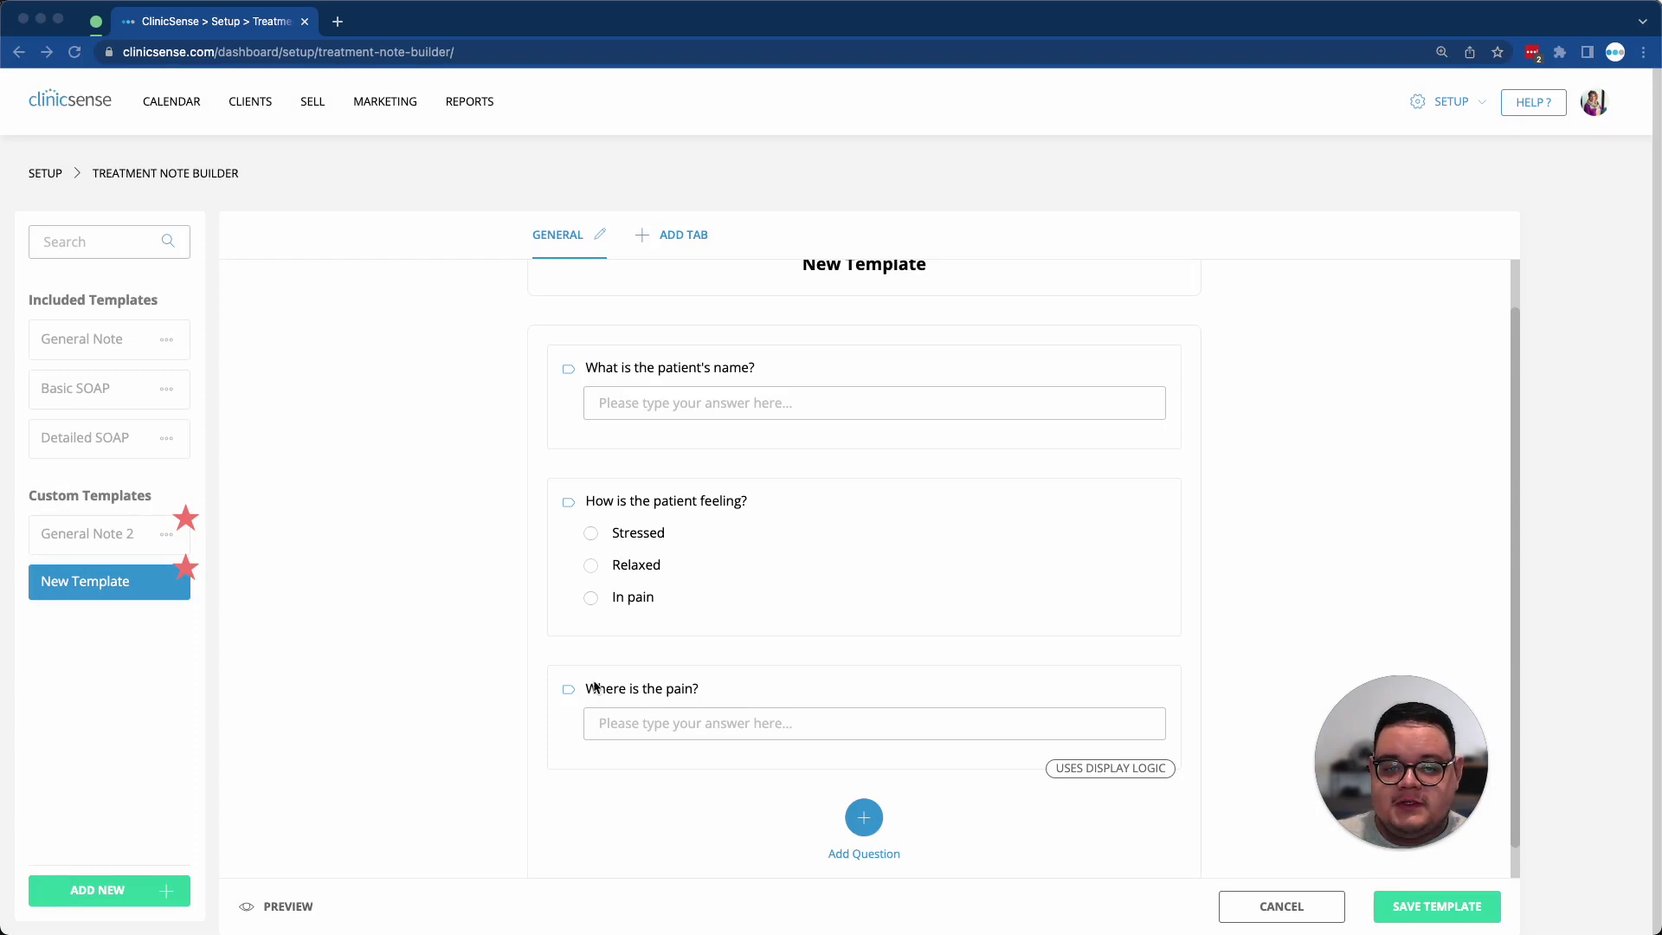
scroll(617, 694, up, 1)
scroll(616, 694, down, 1)
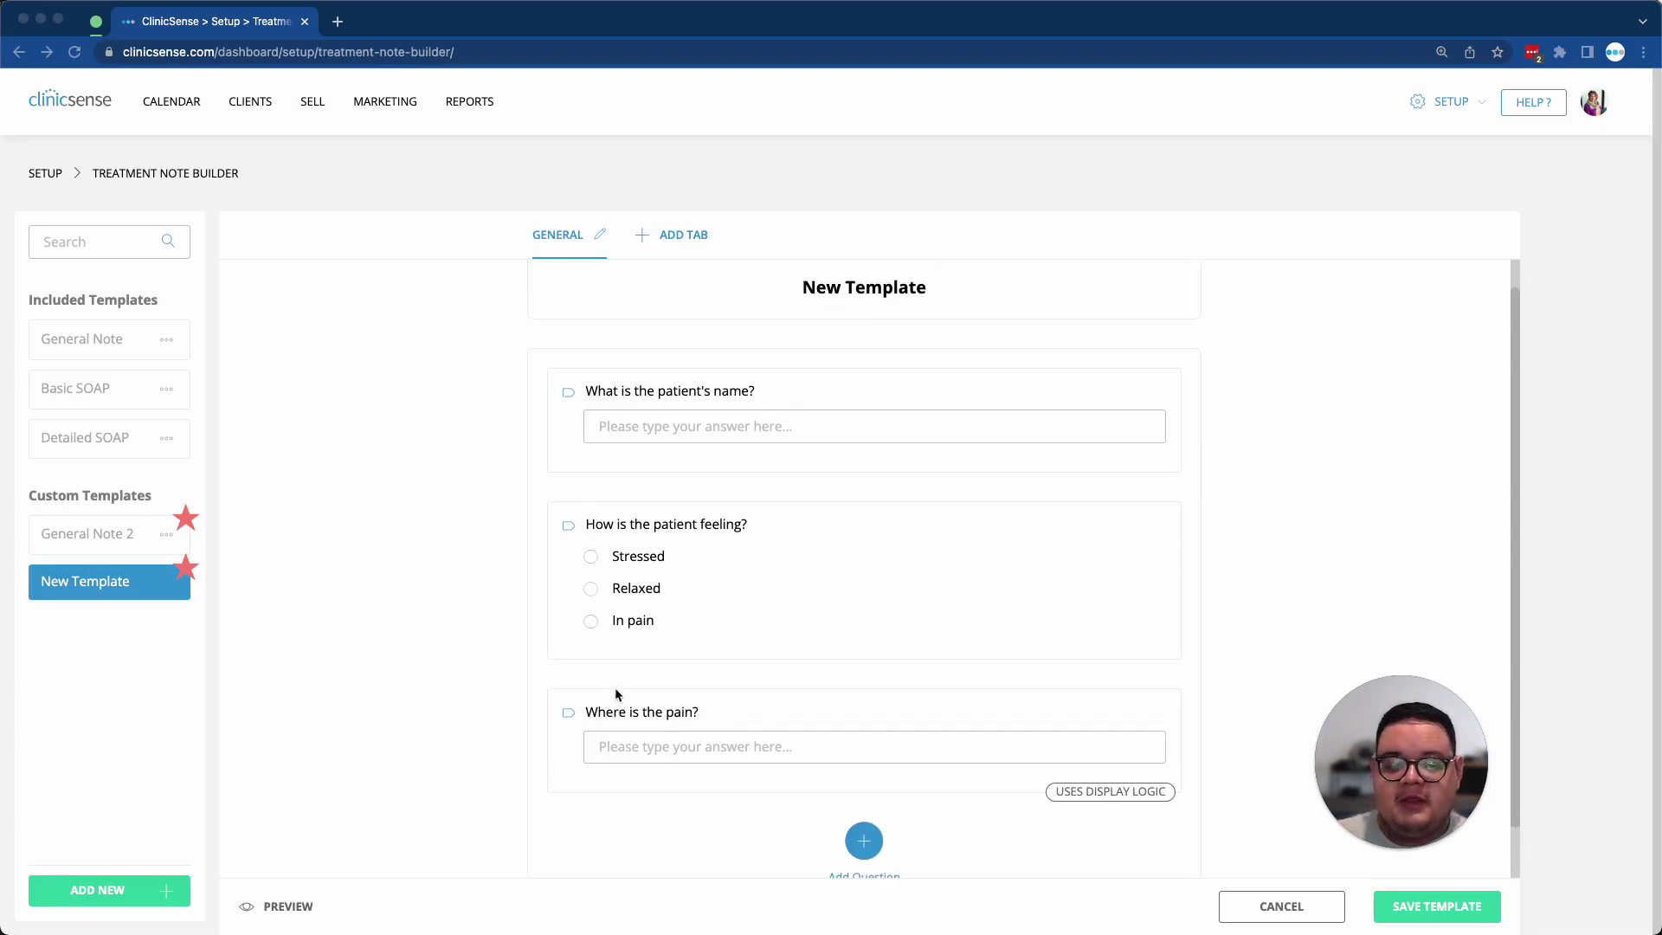